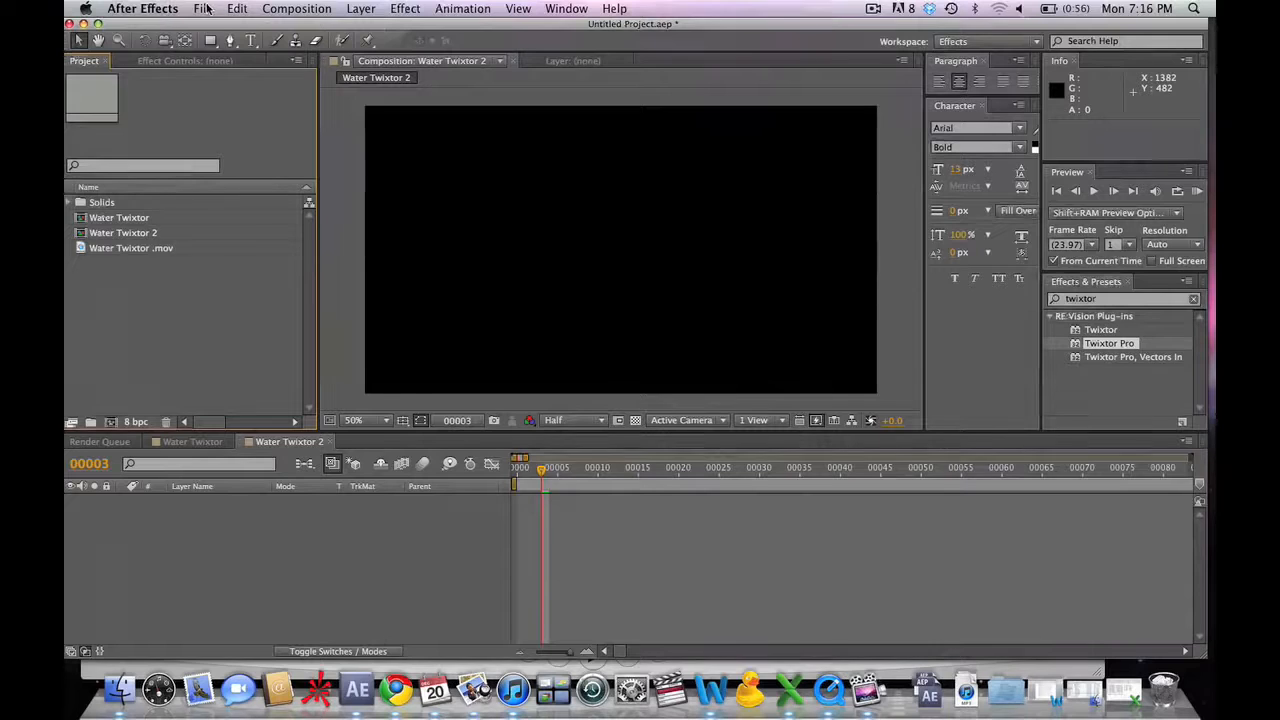
- Start a new, empty project in place of the one currently open
click(203, 8)
mouse_move(215, 28)
click(400, 34)
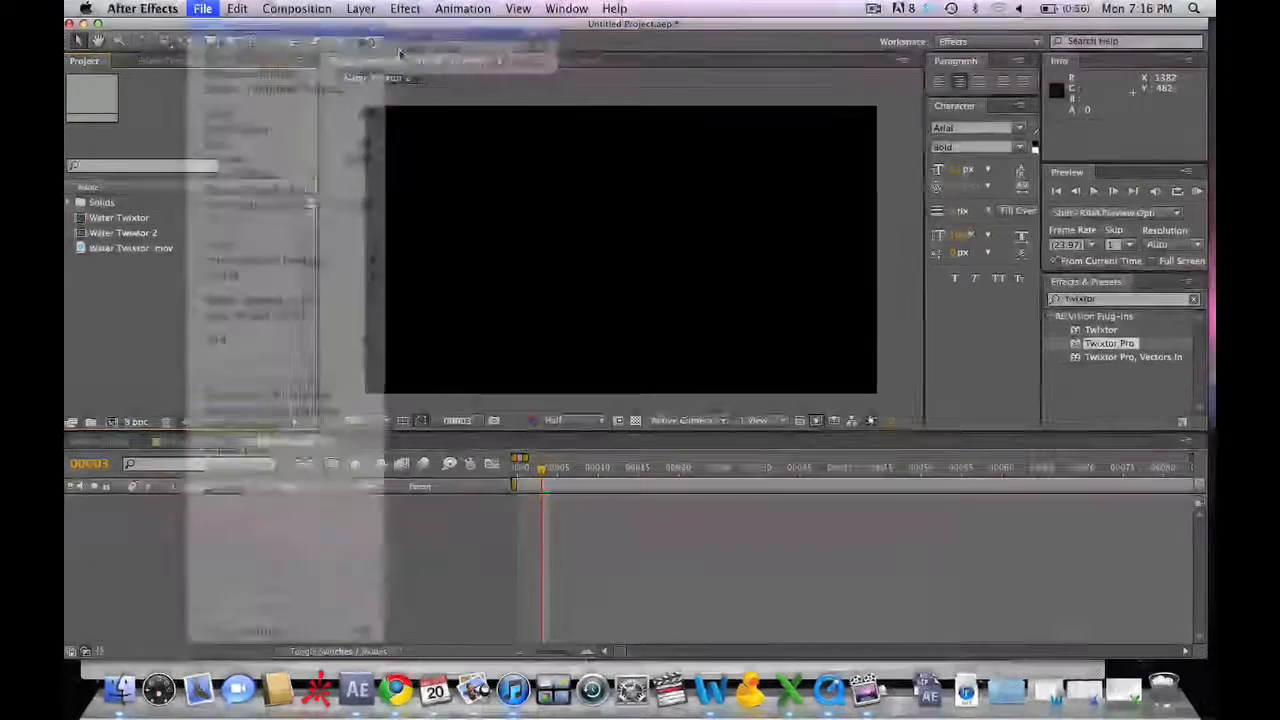
click(612, 366)
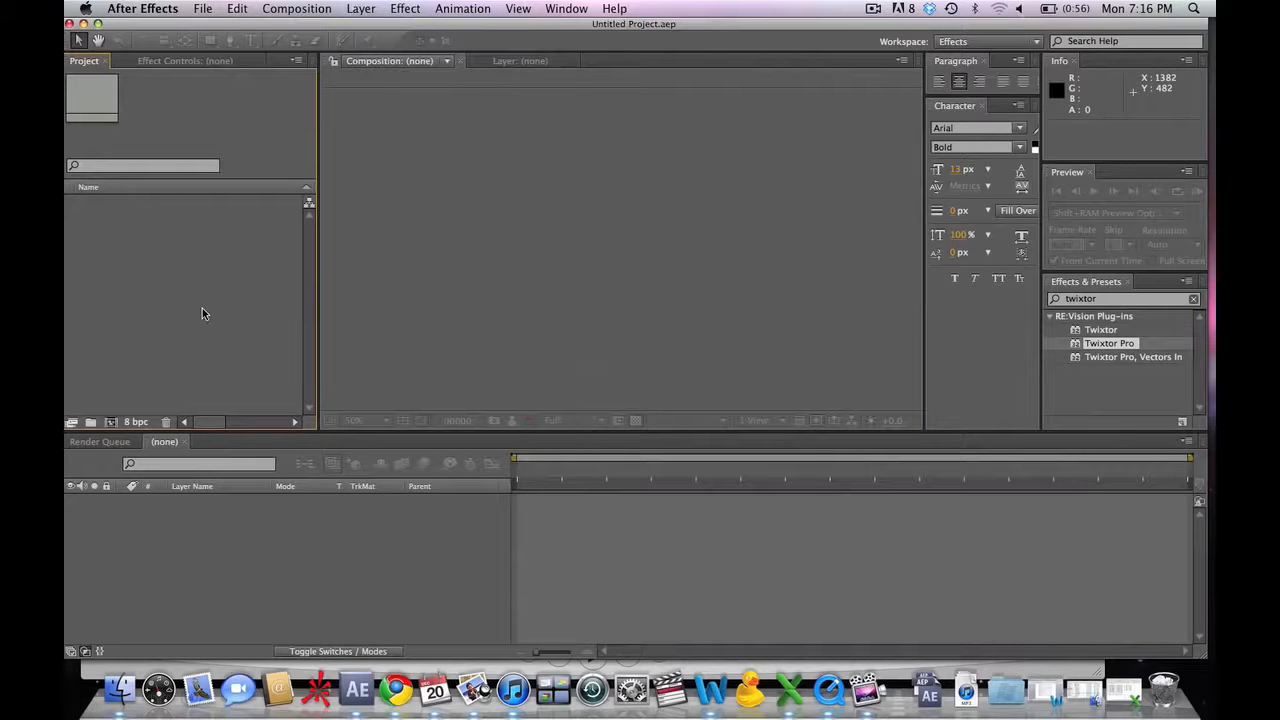
- Import Water Twixtor .mov from the Desktop as footage
click(205, 12)
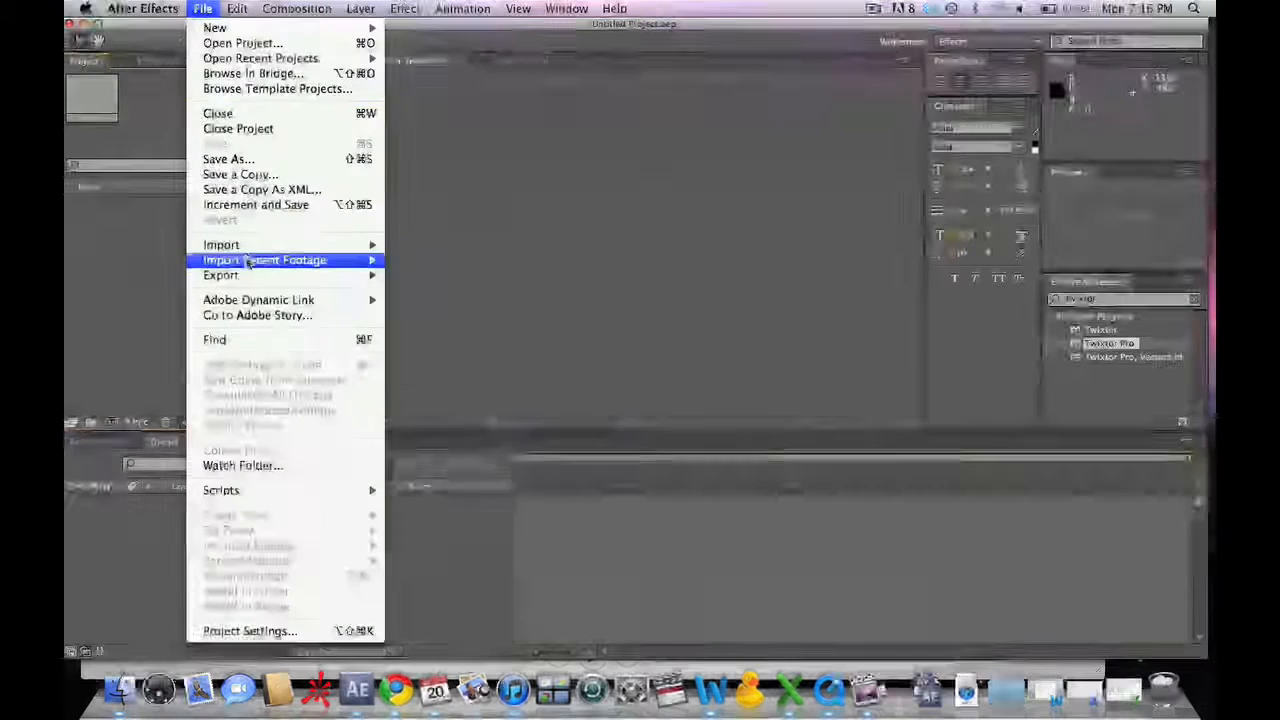
mouse_move(314, 248)
click(396, 248)
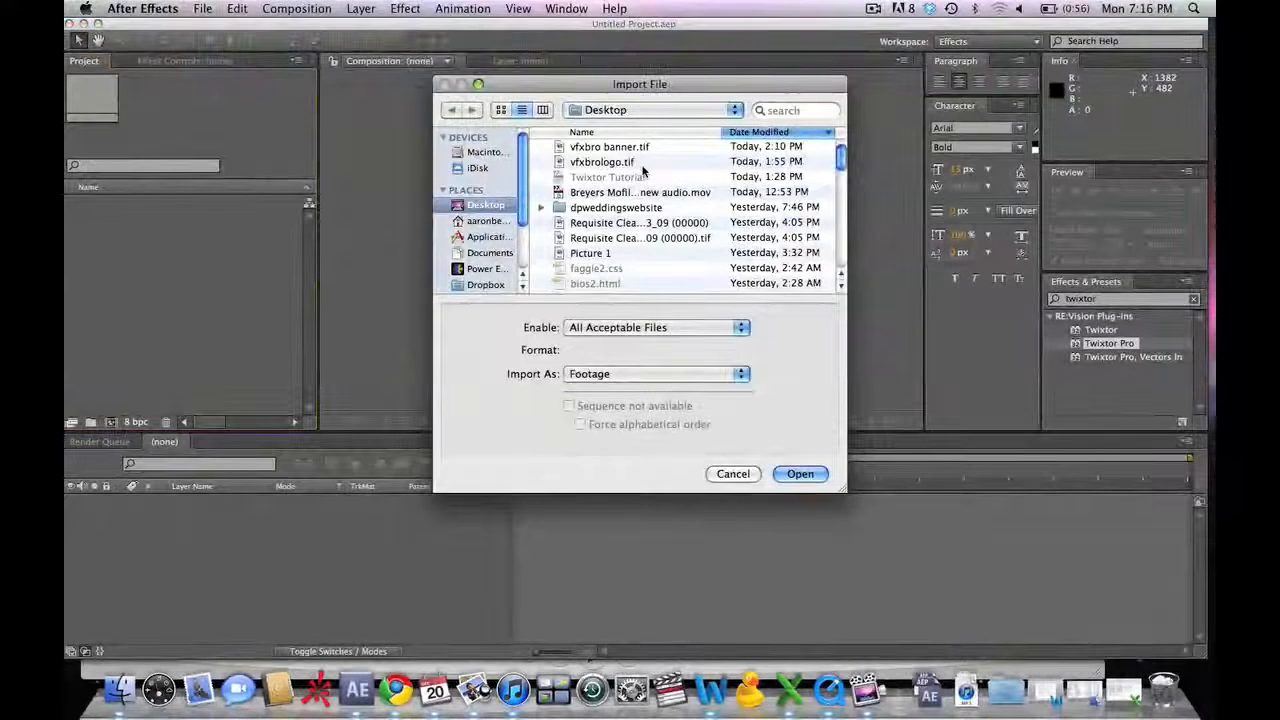
scroll(643, 172, down, 10)
scroll(643, 172, down, 2)
scroll(643, 172, up, 3)
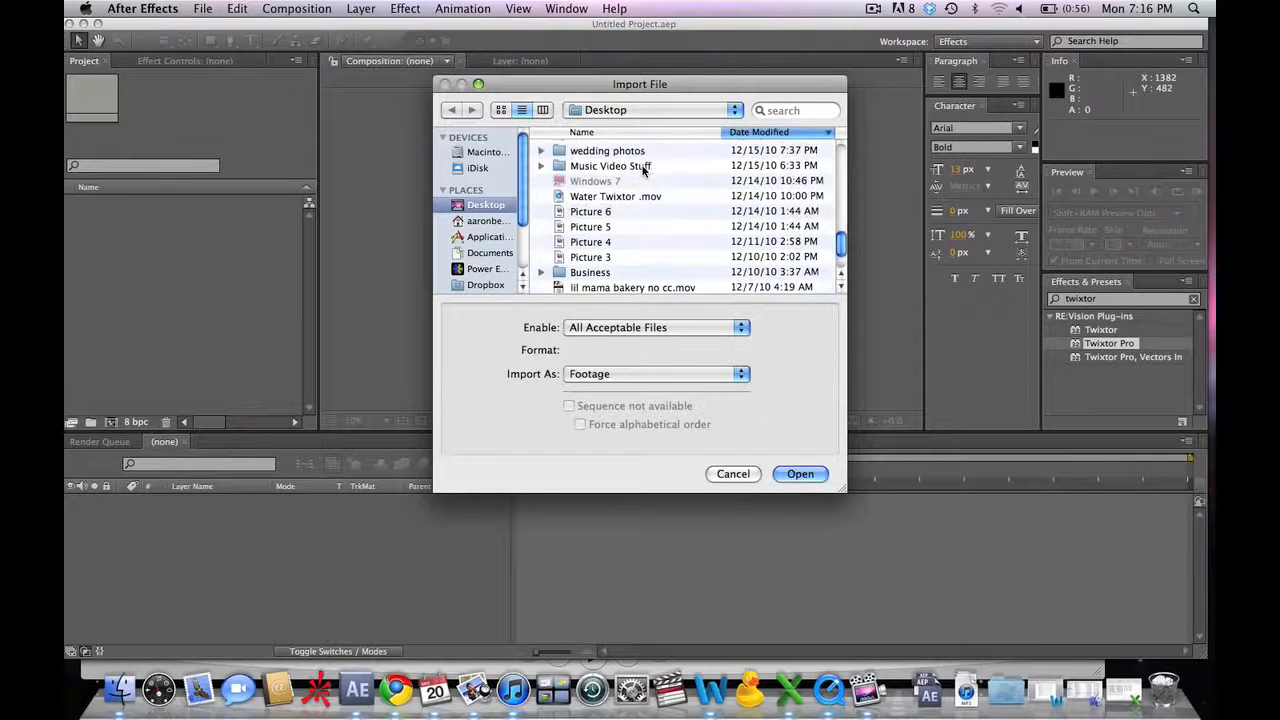
click(643, 196)
double_click(643, 196)
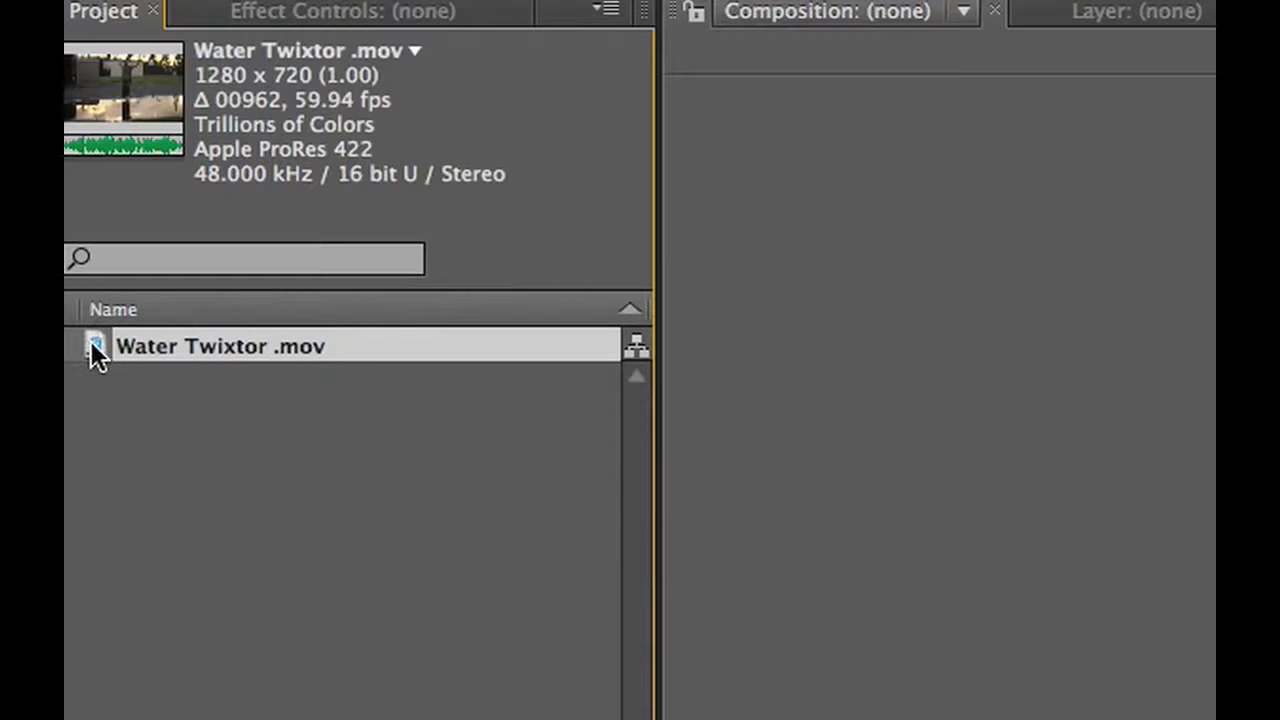
- Create a composition from Water Twixtor .mov and extend its duration to 09962 frames
drag(91, 341, 111, 421)
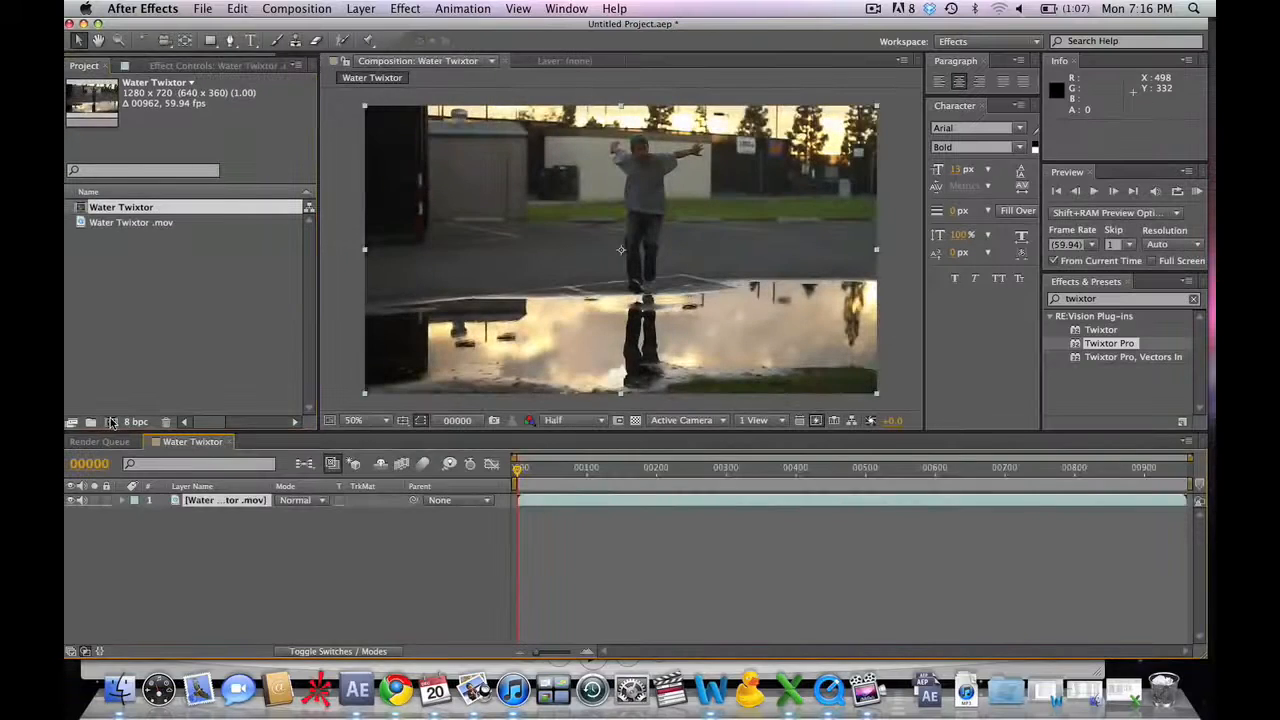
click(300, 8)
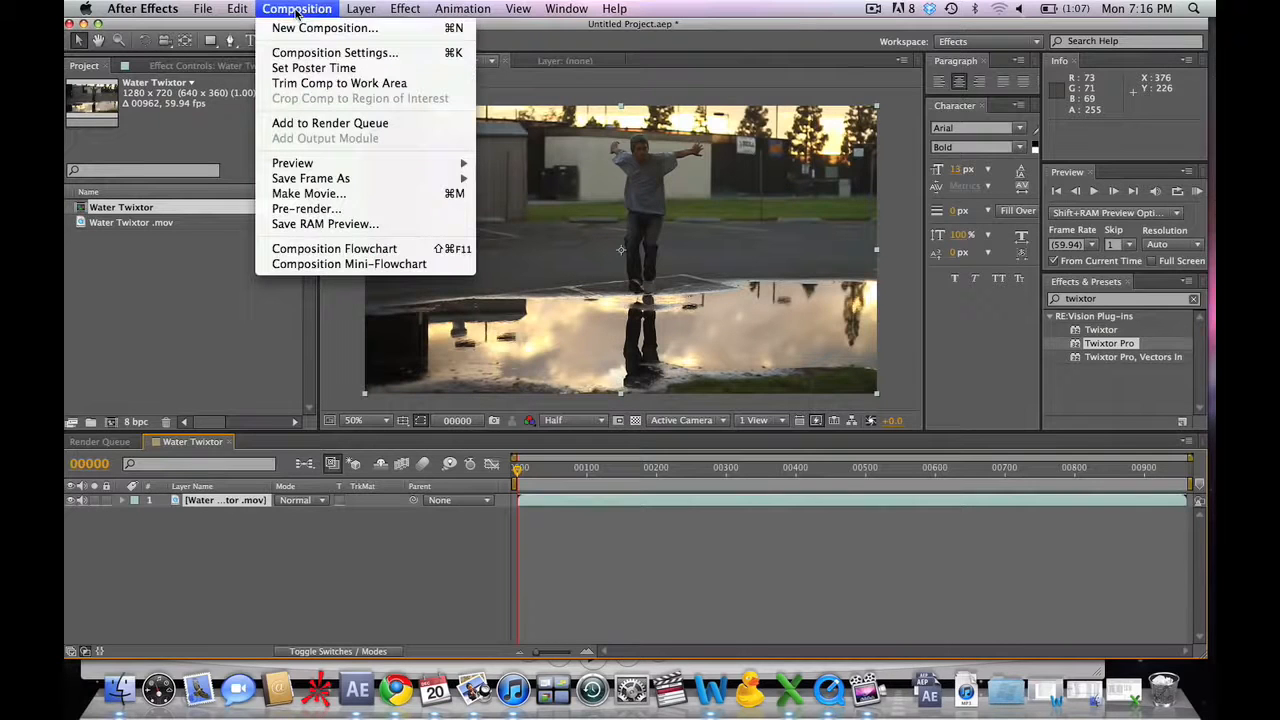
click(325, 52)
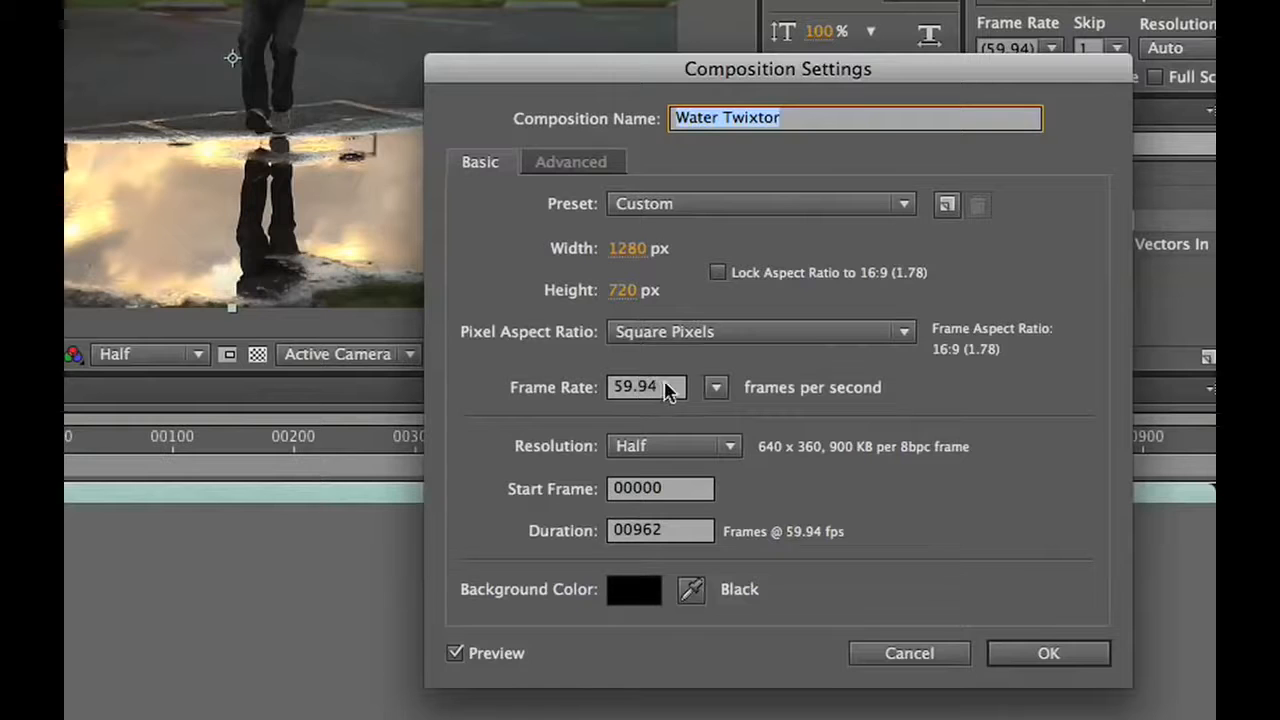
click(634, 531)
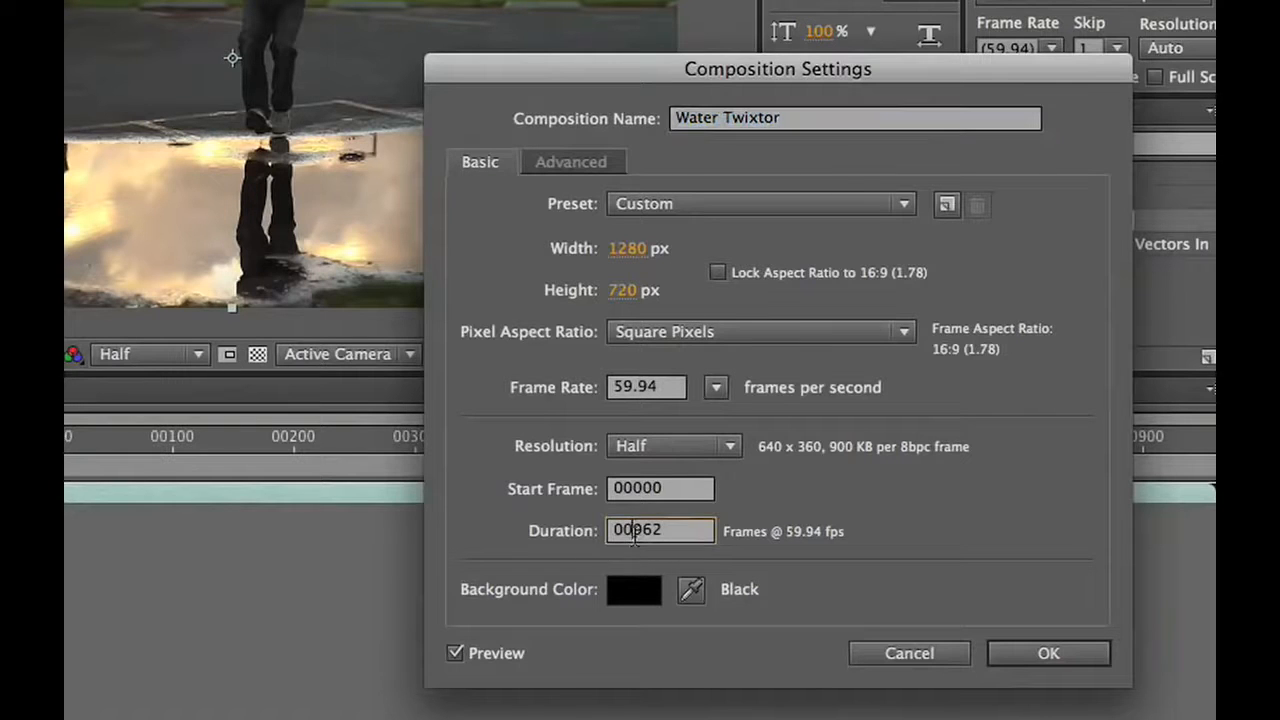
key(BackSpace)
text(9)
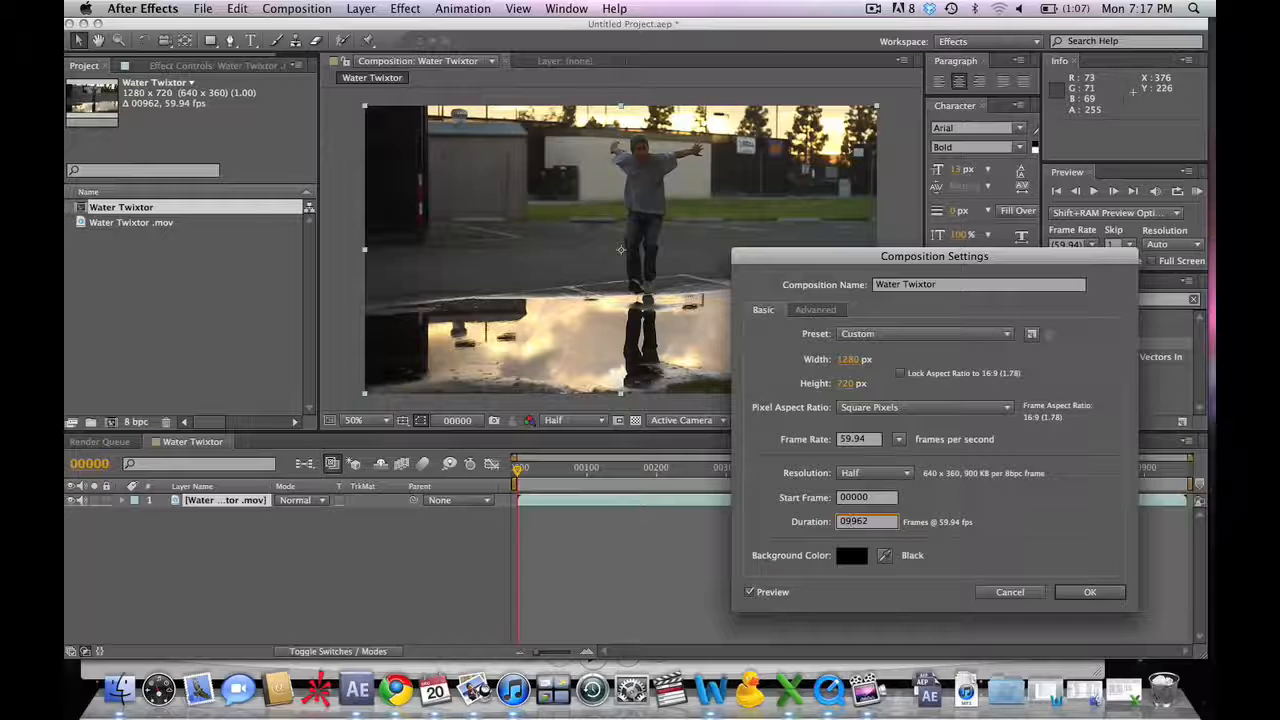
key(Return)
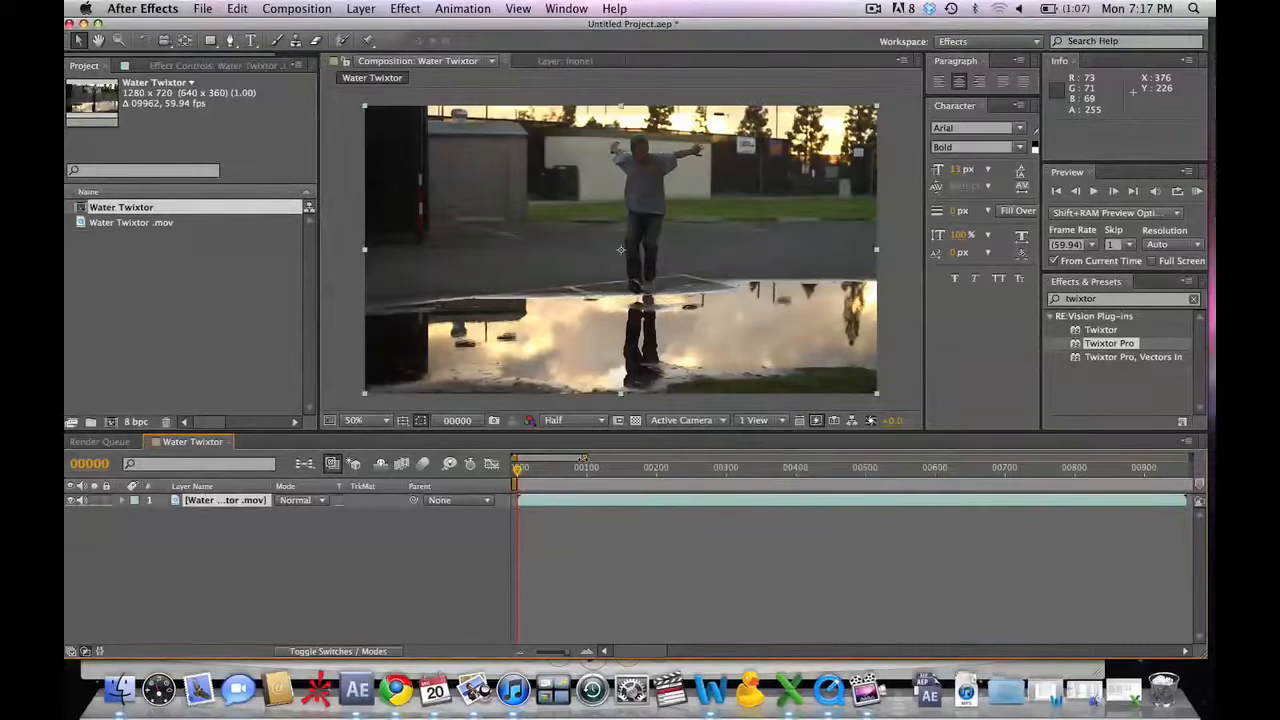
- Time-stretch the Water Twixtor .mov layer with a stretch factor of 250, holding the layer in-point
drag(608, 458, 920, 492)
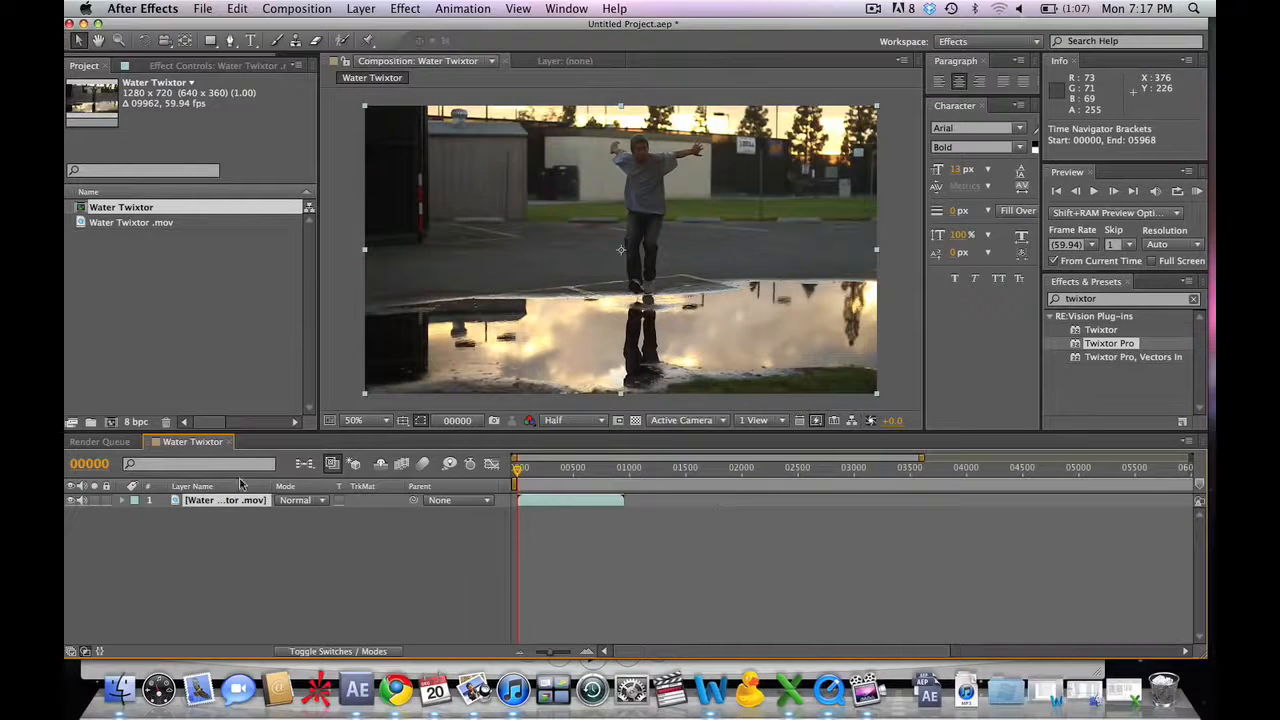
right_click(200, 503)
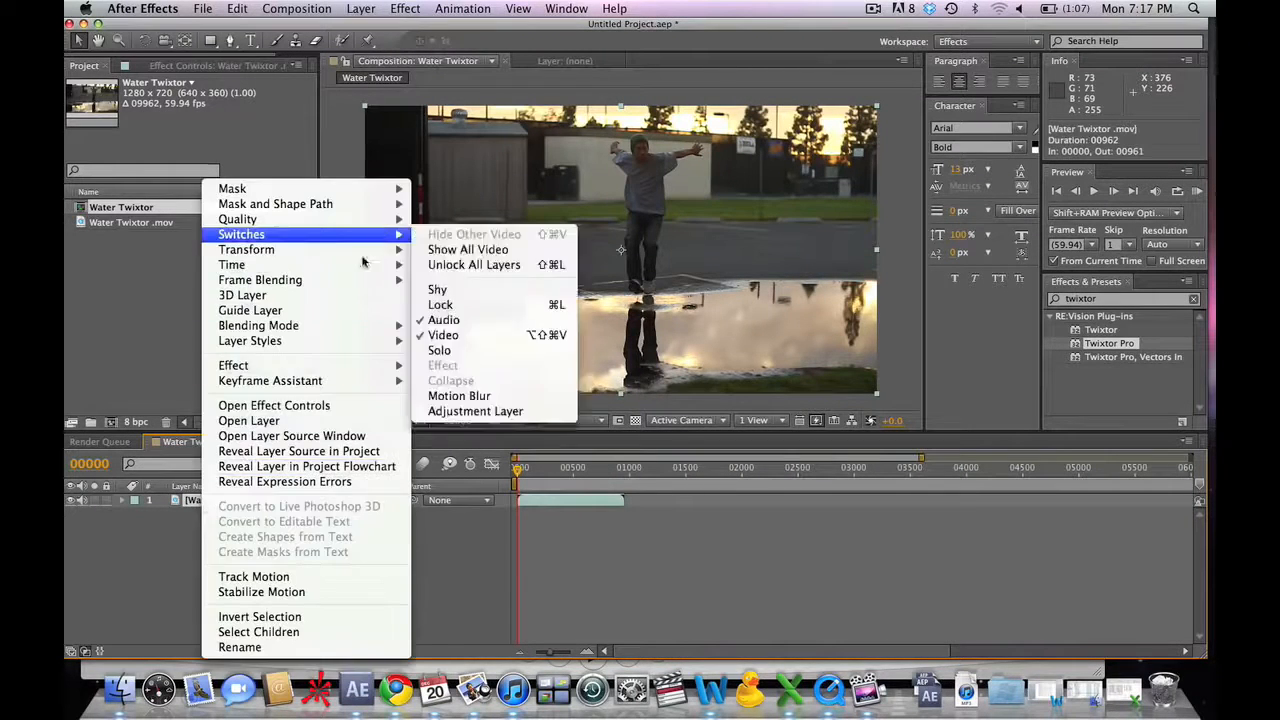
mouse_move(395, 265)
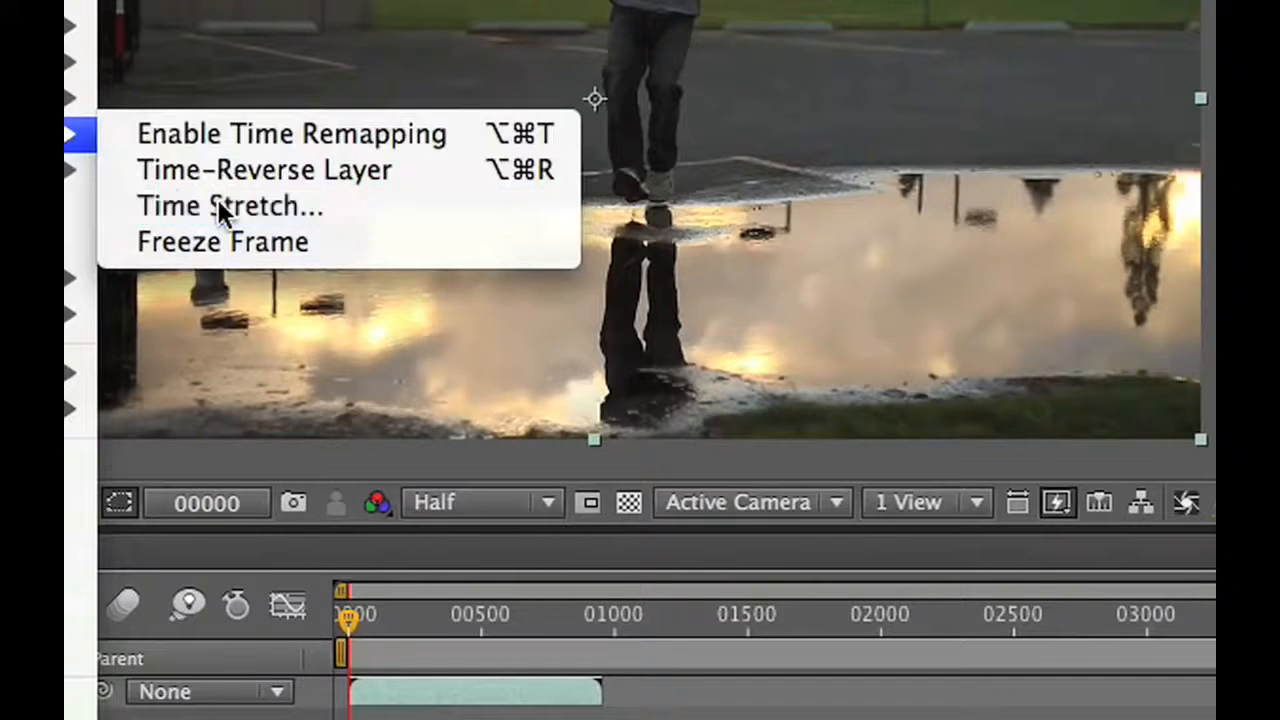
click(466, 295)
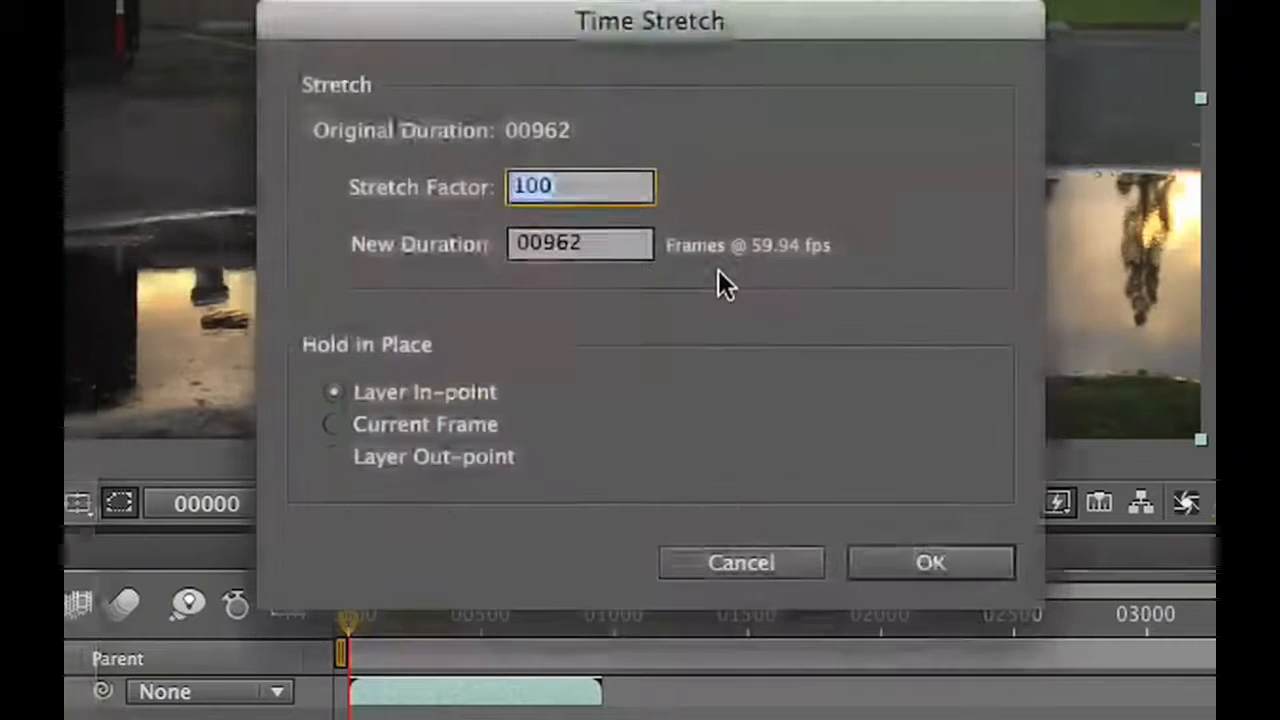
text(250)
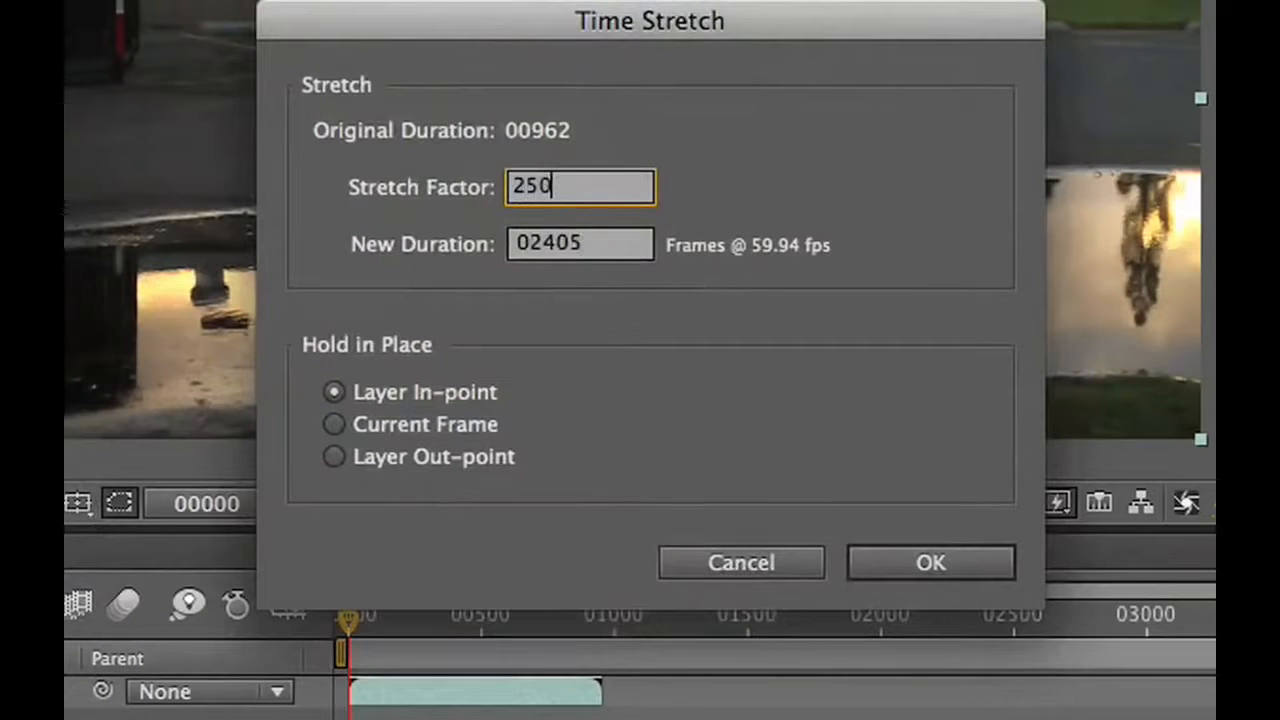
key(Return)
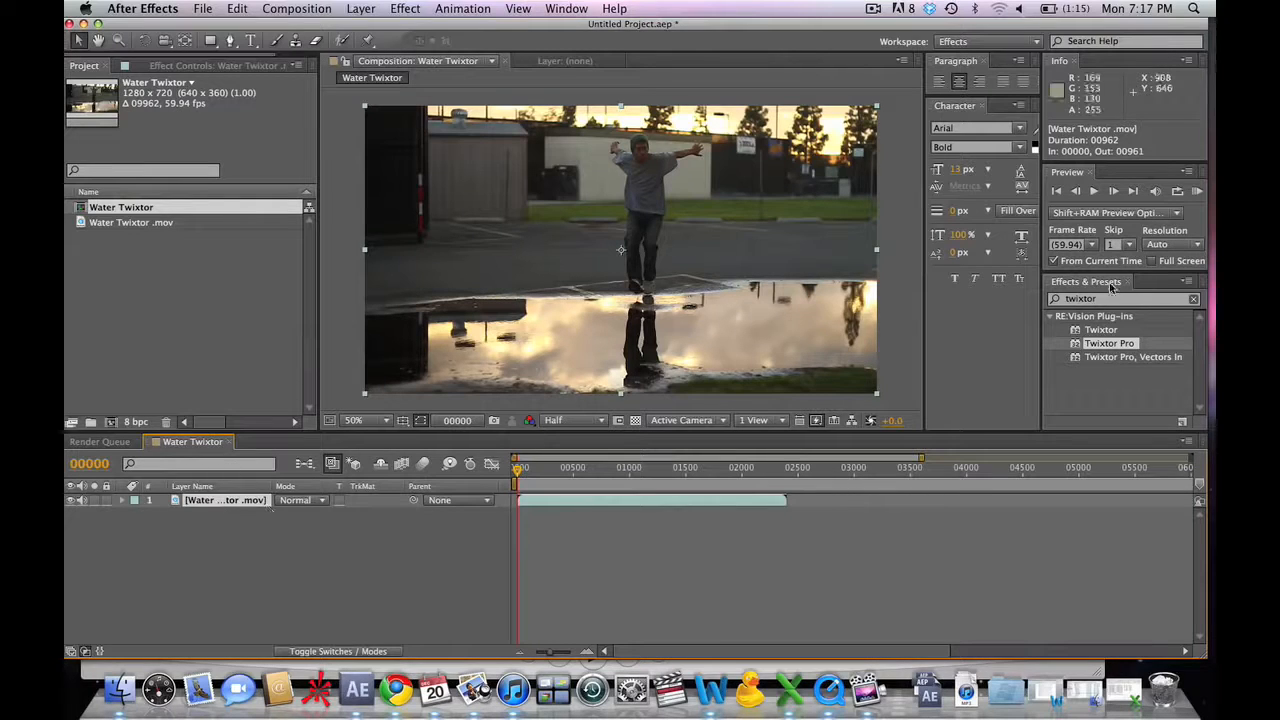
- Preview the stretched clip and shift its layer earlier so the in-point sits at frame -00297
click(1196, 192)
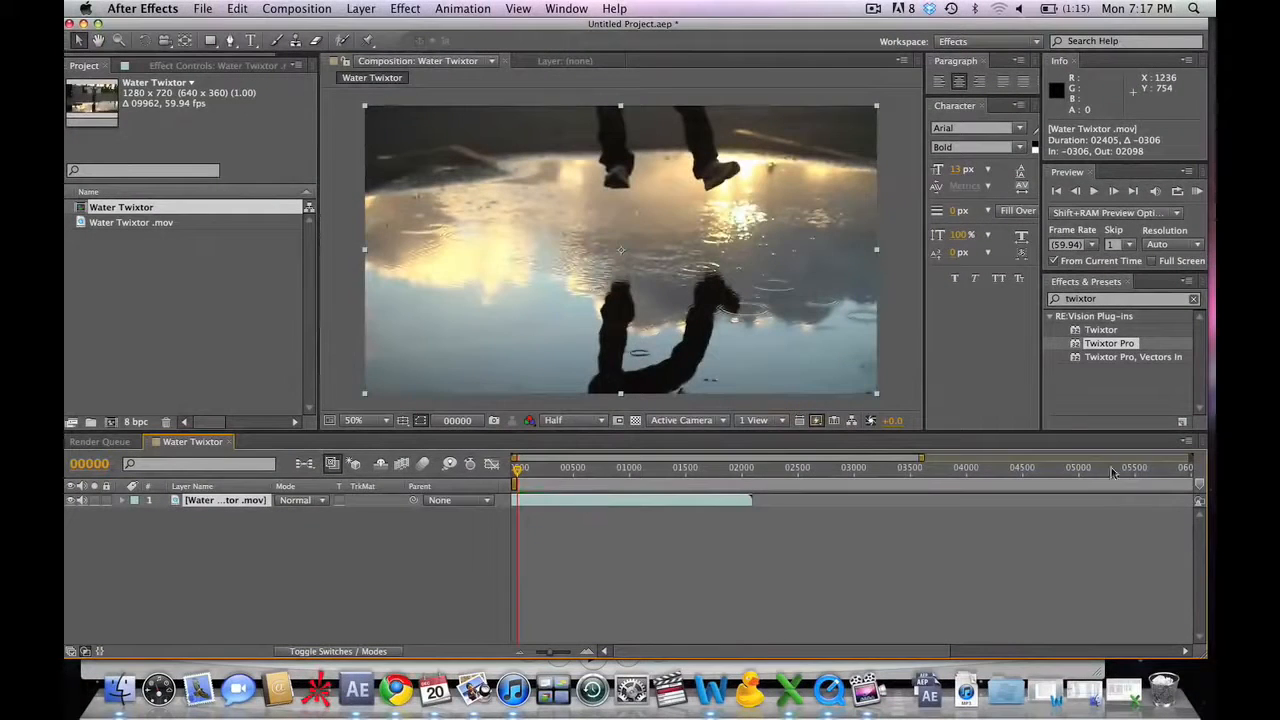
drag(920, 457, 568, 500)
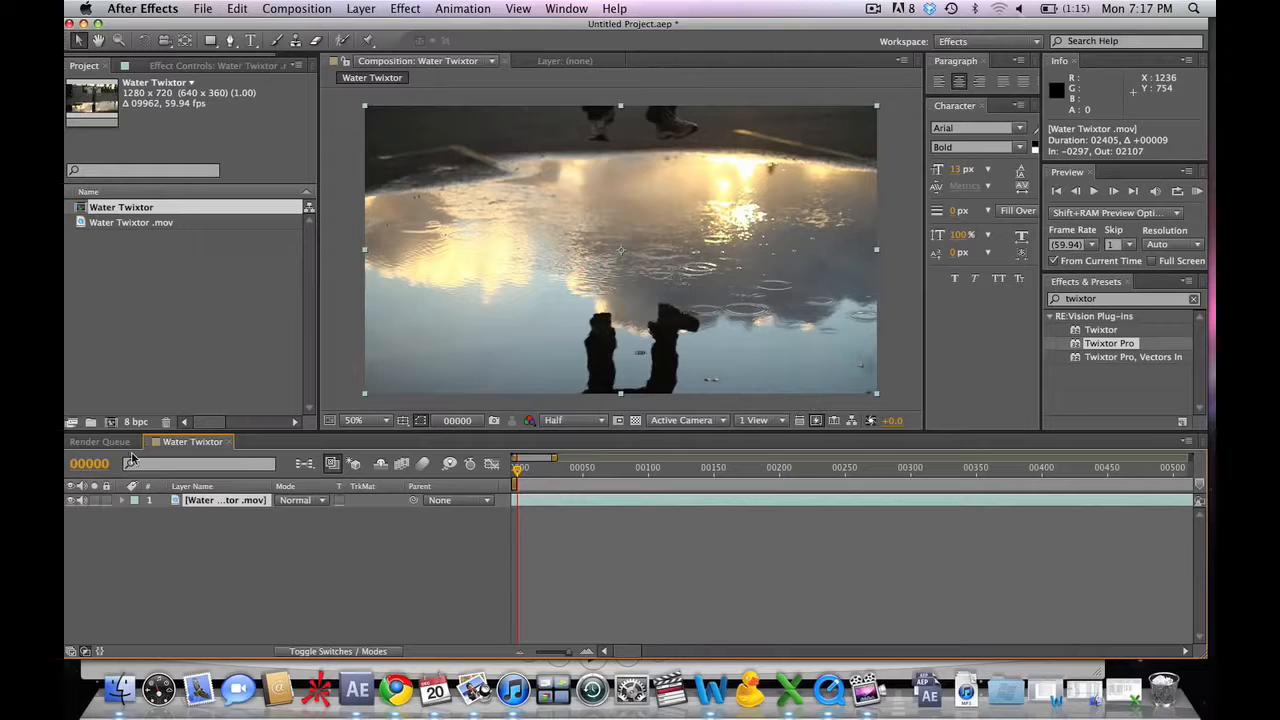
- Nest the Water Twixtor composition inside a new composition created from it
click(117, 240)
drag(114, 211, 112, 421)
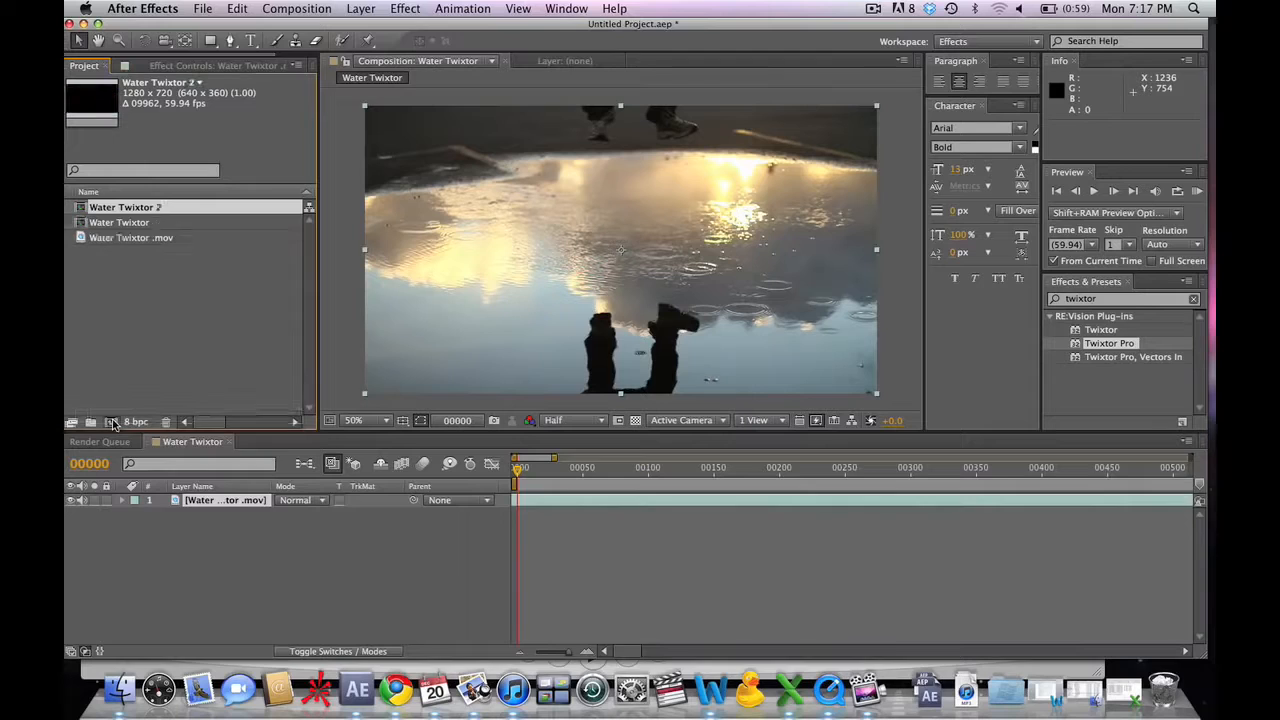
click(344, 572)
- Add a 1280 x 720 px dark gray solid above the nested composition and apply the Twixtor Pro effect to it
click(359, 8)
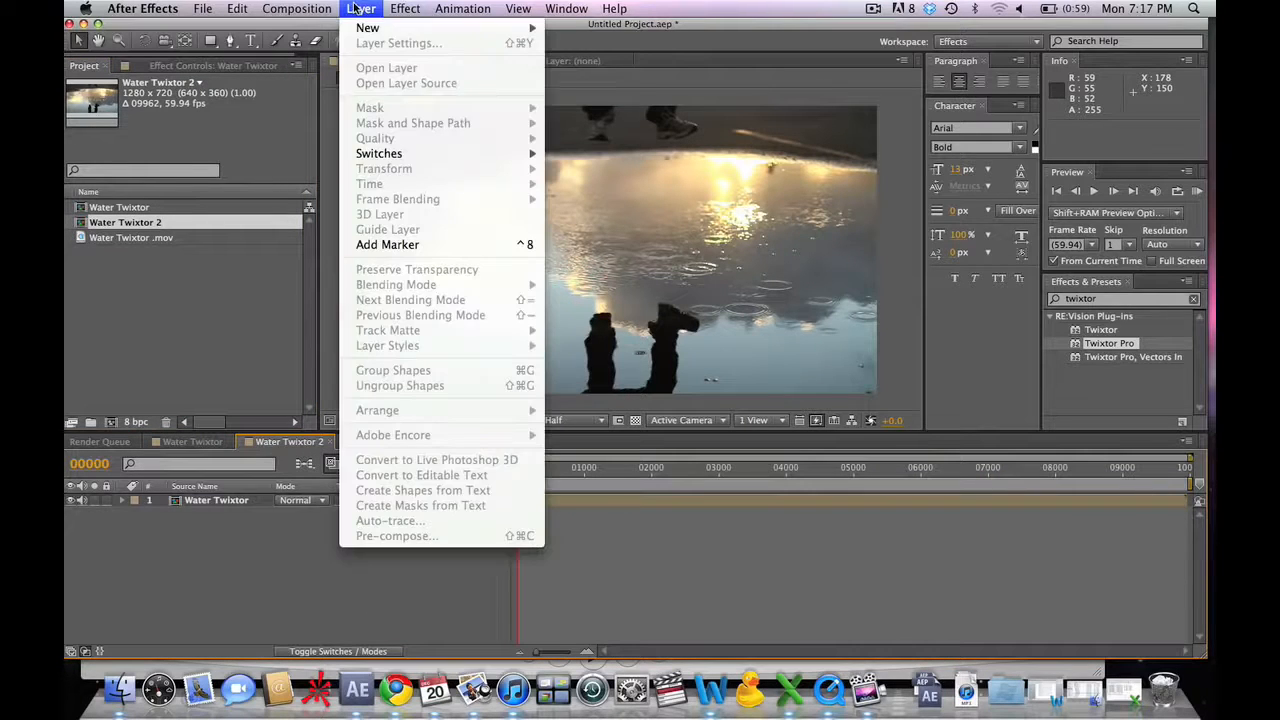
mouse_move(368, 28)
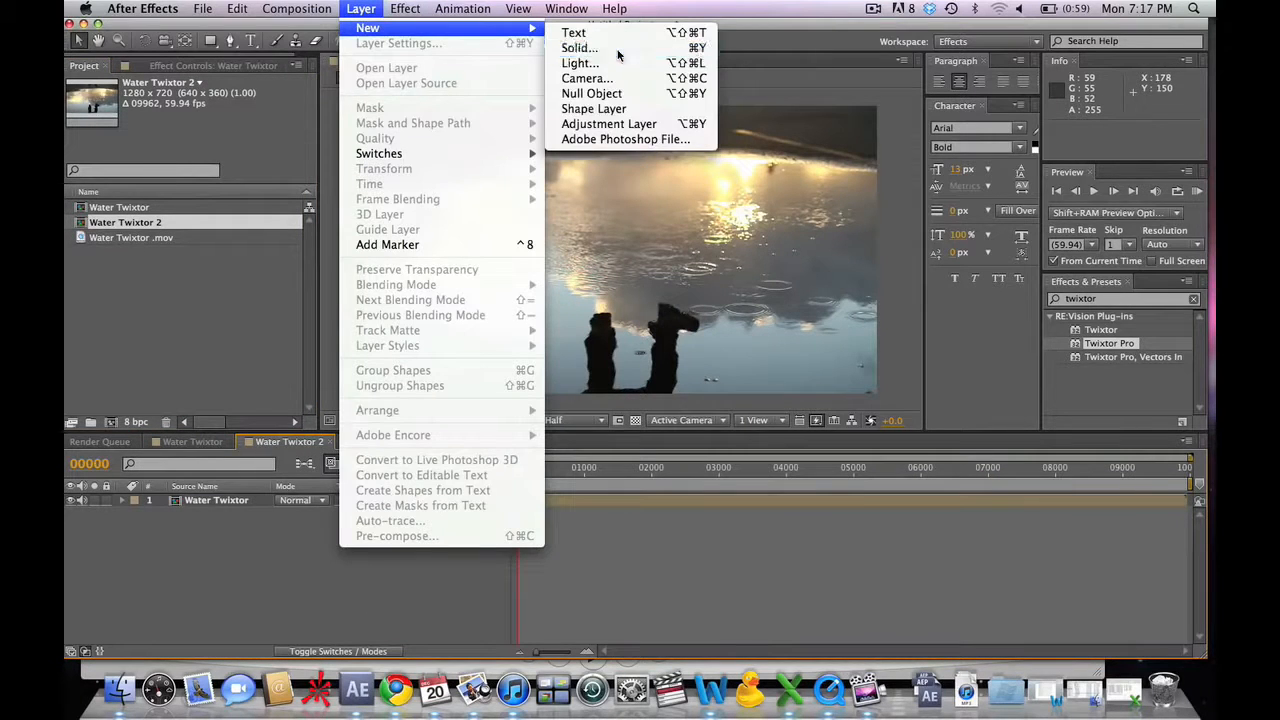
click(617, 50)
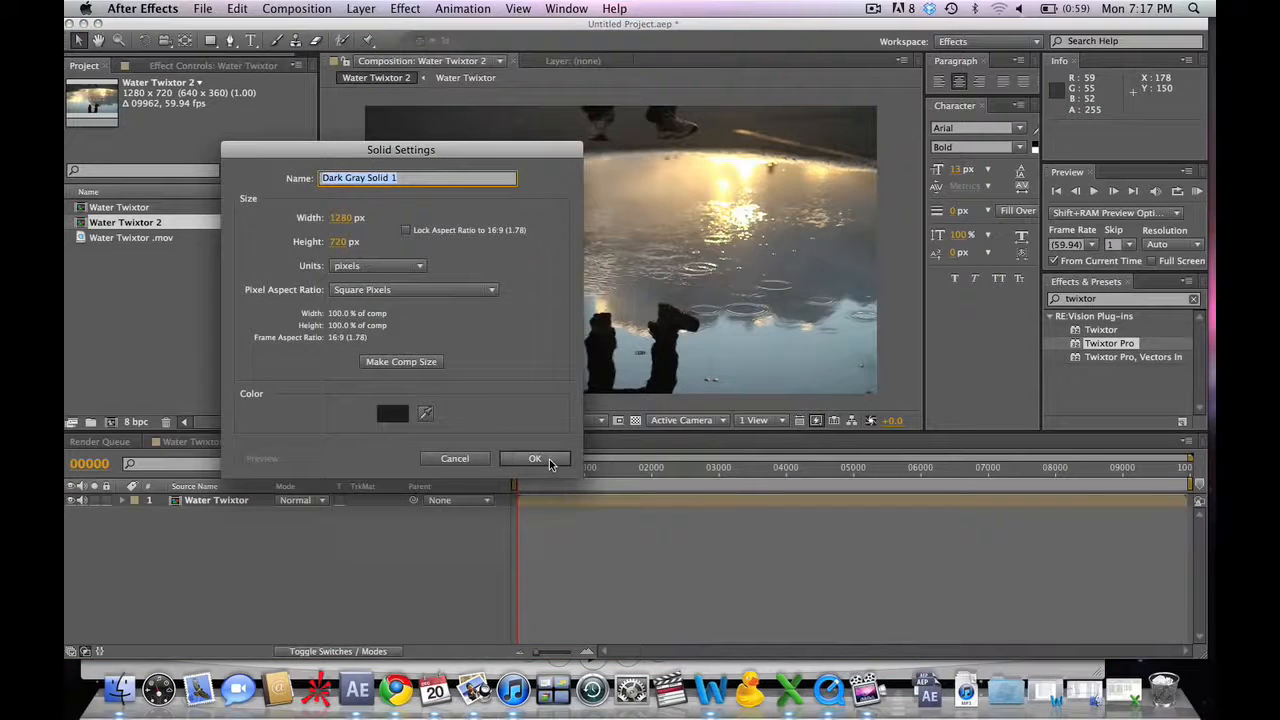
click(549, 462)
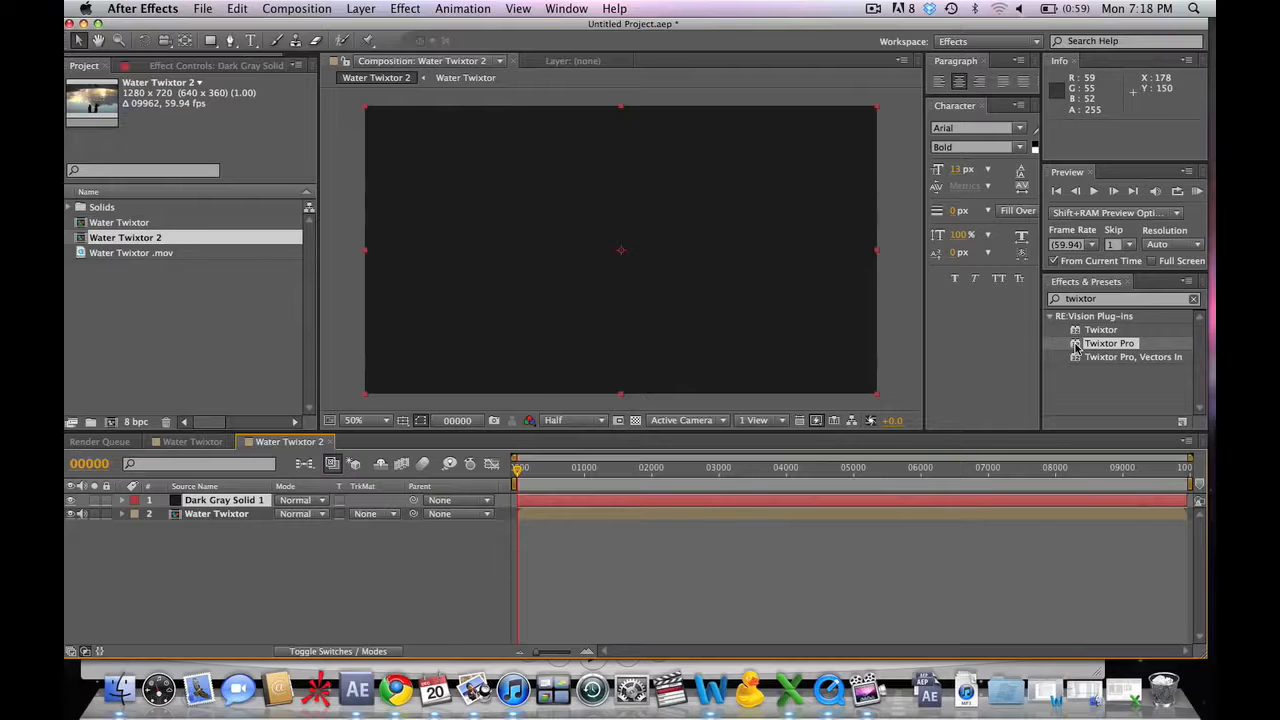
drag(1077, 345, 207, 510)
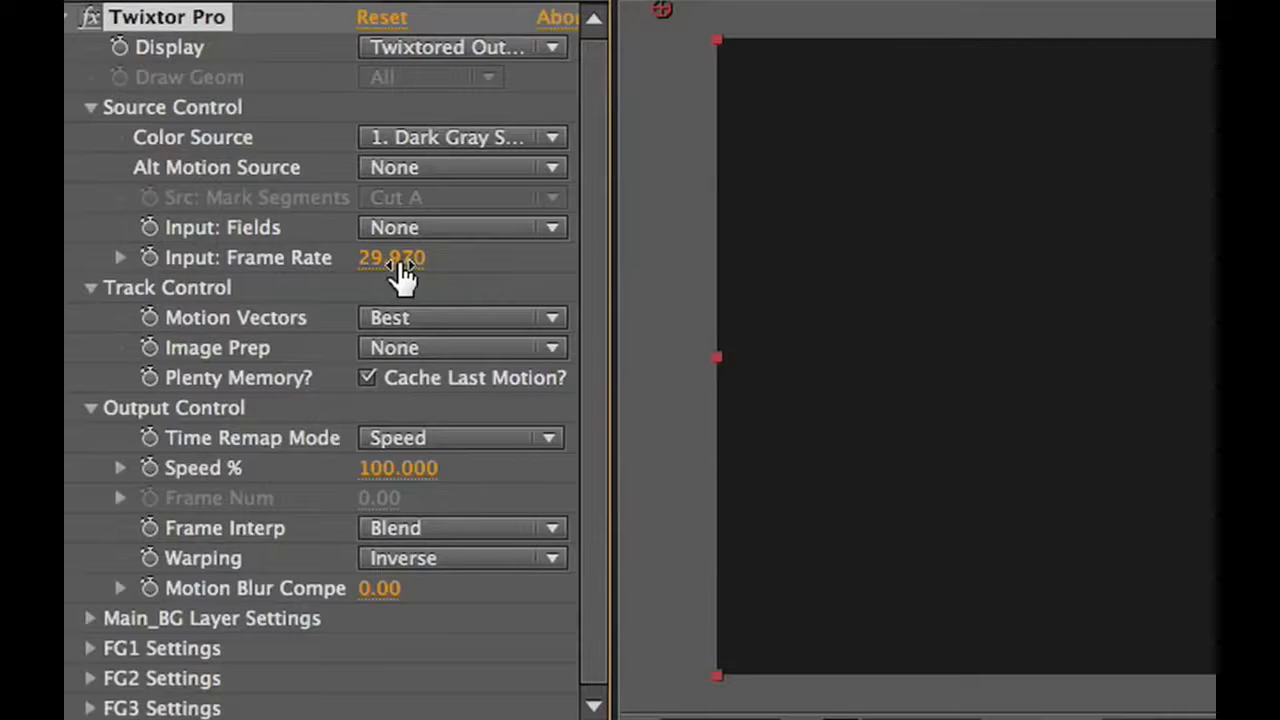
- Set Twixtor Pro's input frame rate to 23.967 and its color source to the Water Twixtor layer
text(23.)
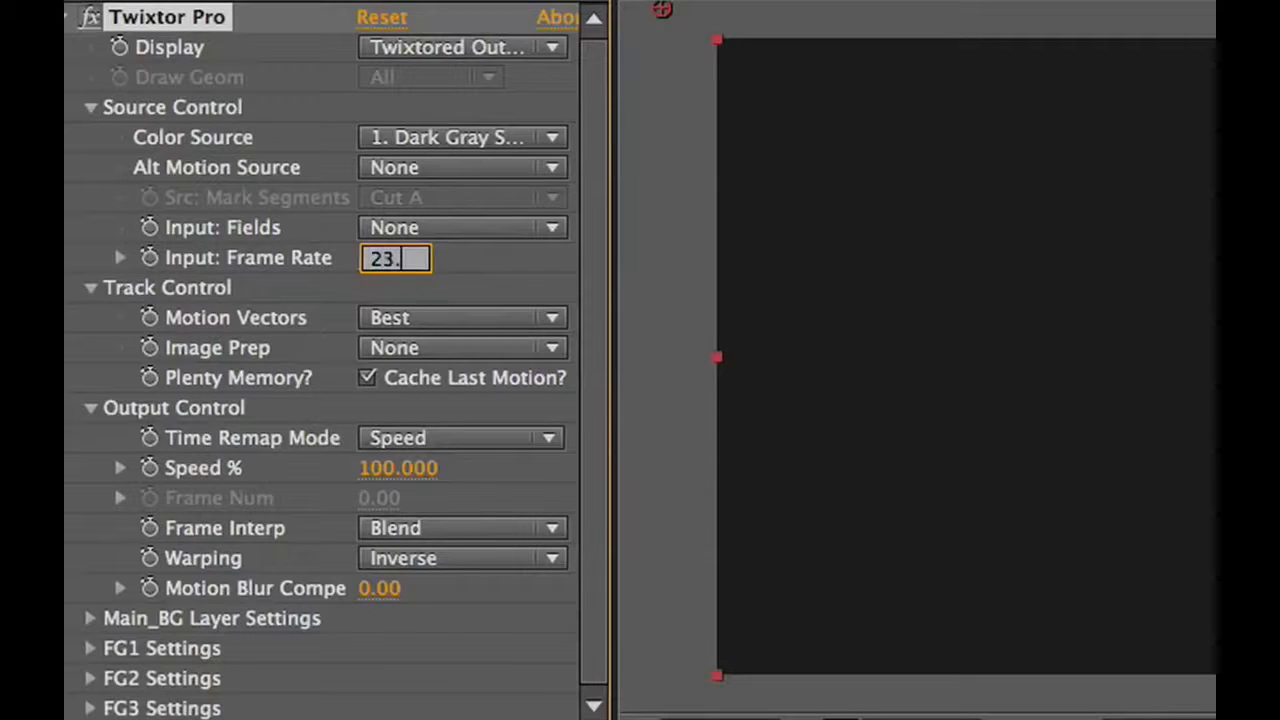
text(967)
click(509, 137)
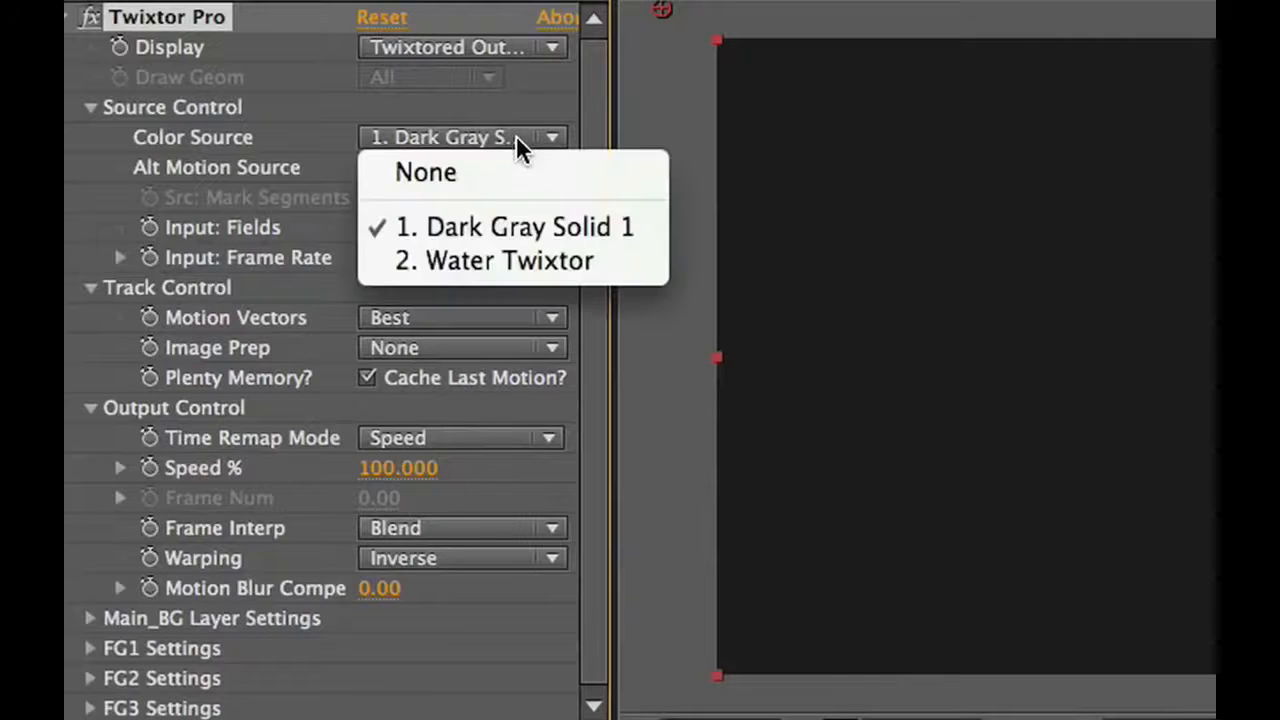
click(530, 250)
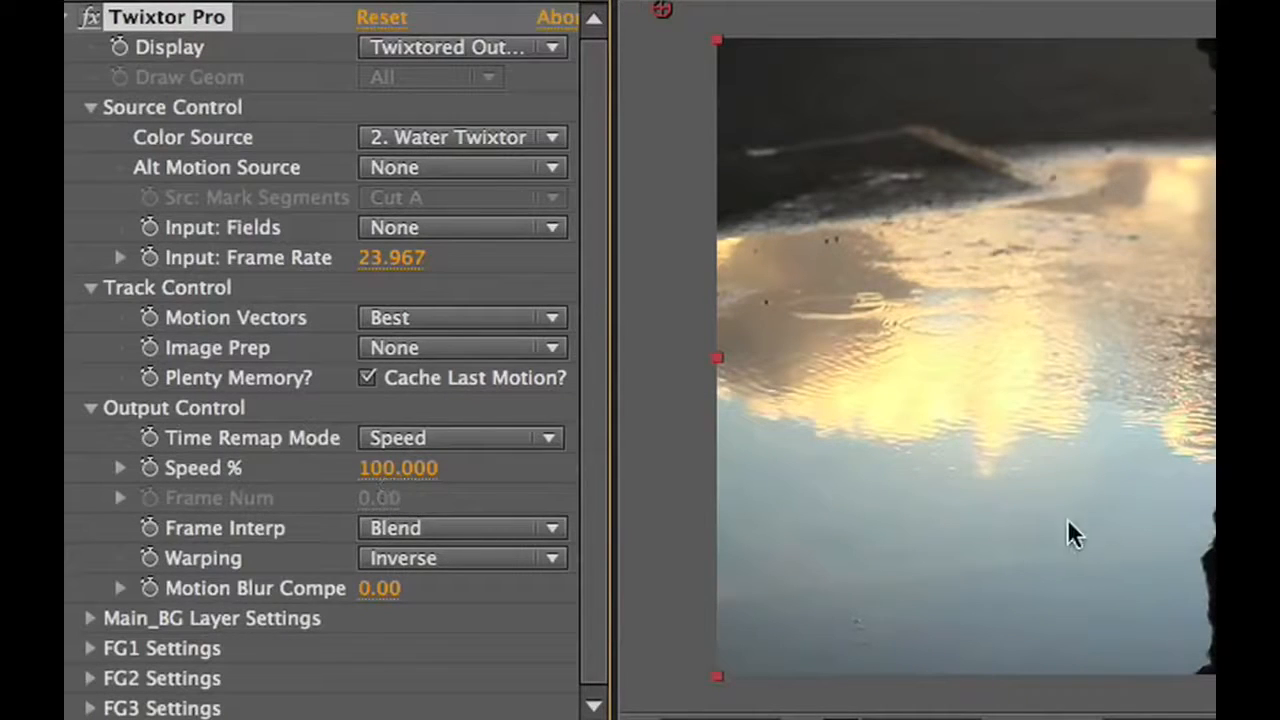
- Set Twixtor Pro's output speed to 10%, frame interpolation to Motion Weighted Blend and warping to Inverse w/ Smart Blend
click(406, 468)
text(10)
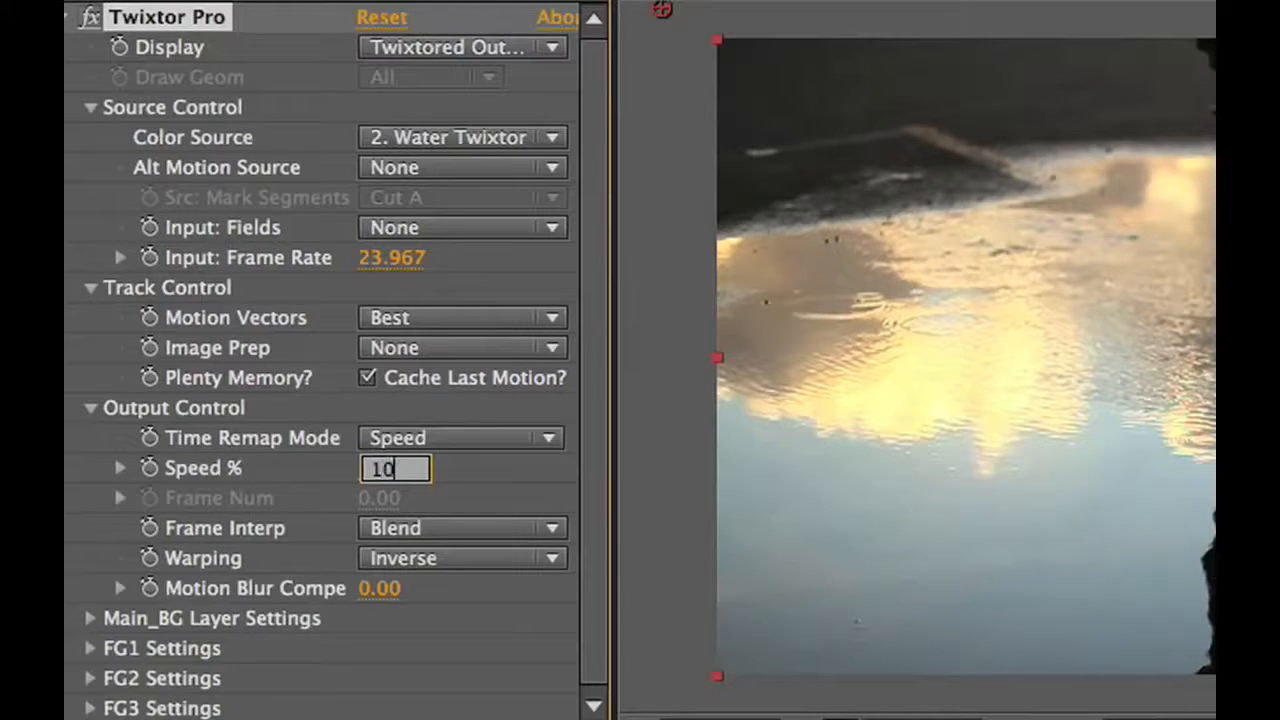
click(519, 528)
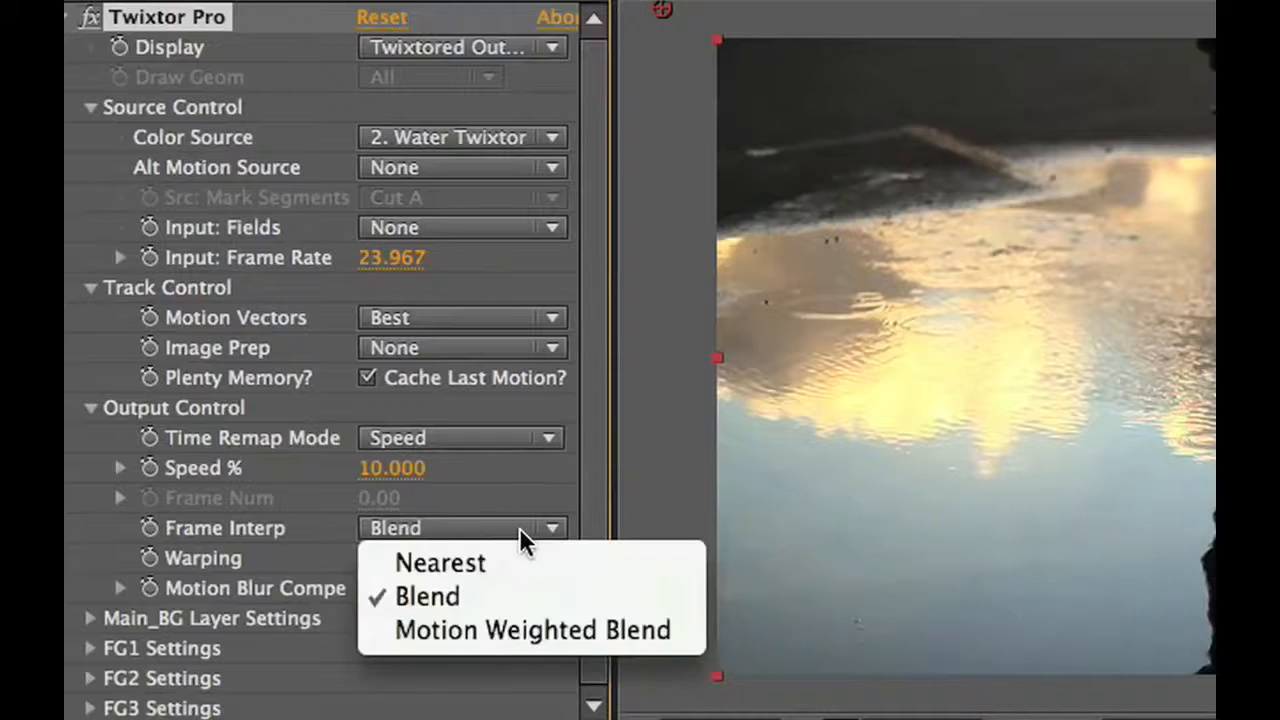
click(505, 622)
click(466, 564)
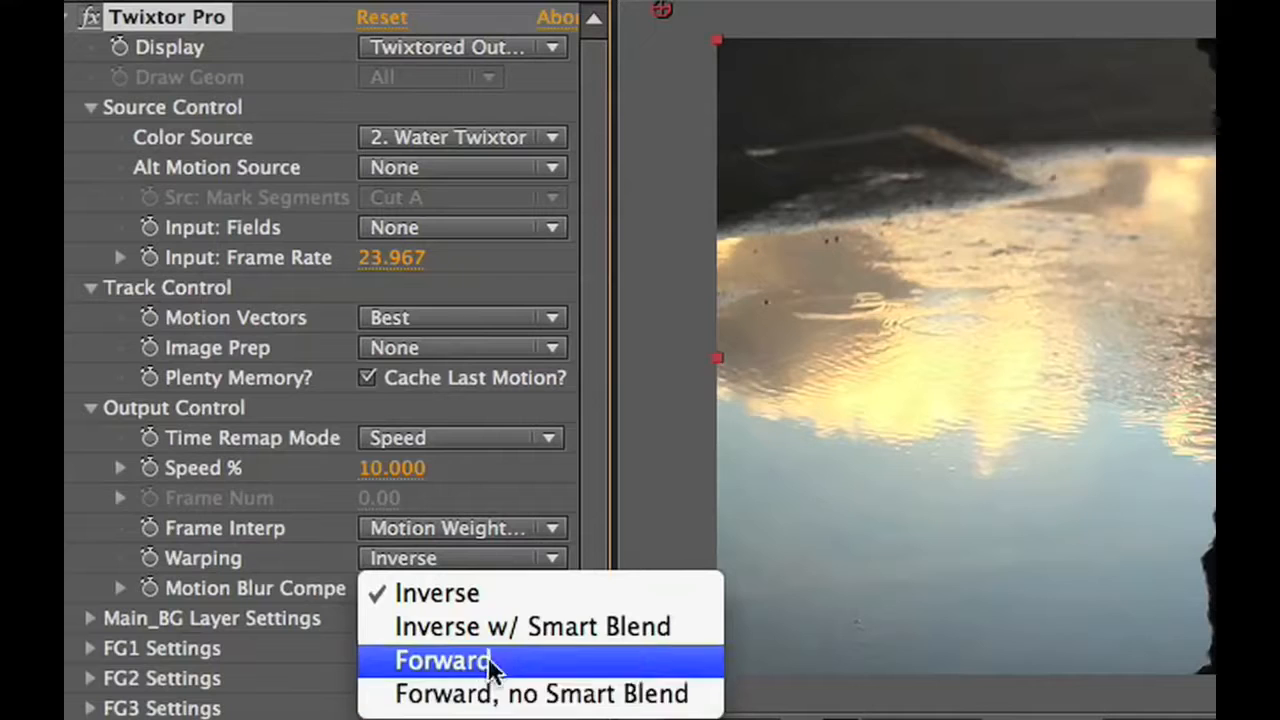
click(487, 633)
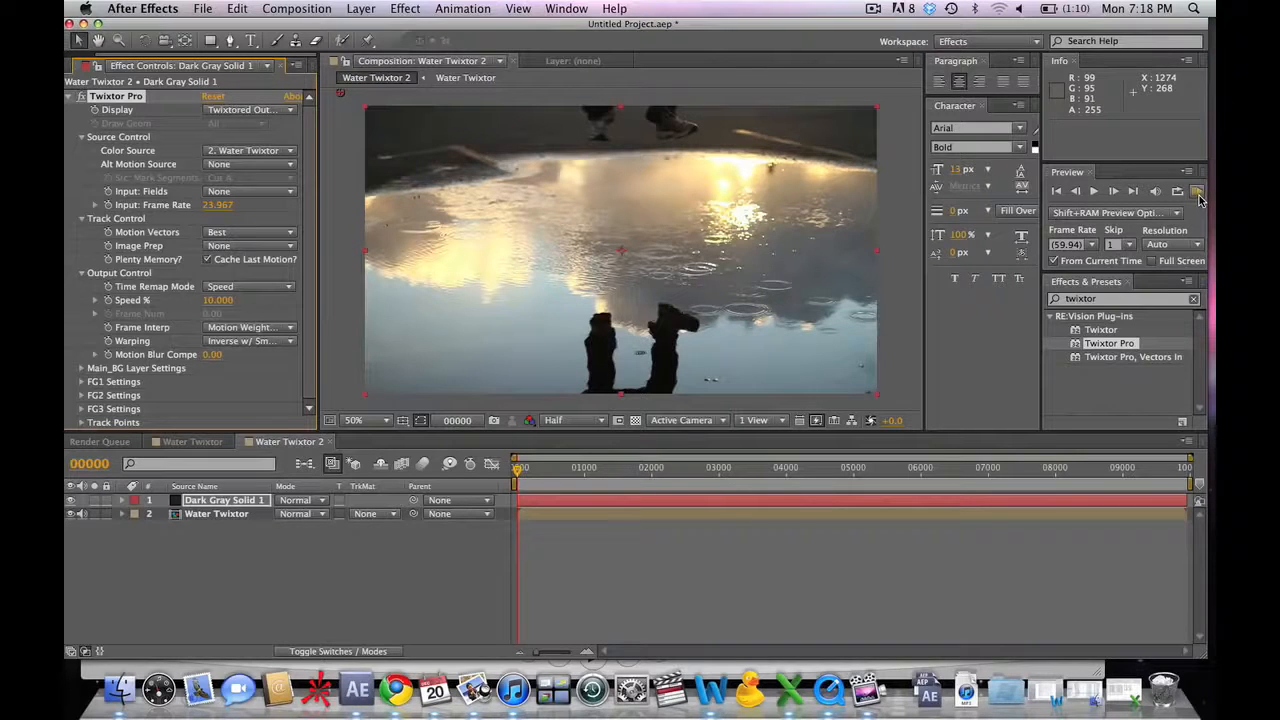
- RAM-preview the slowed composition and undo the accidental time shift of the solid layer
click(1198, 192)
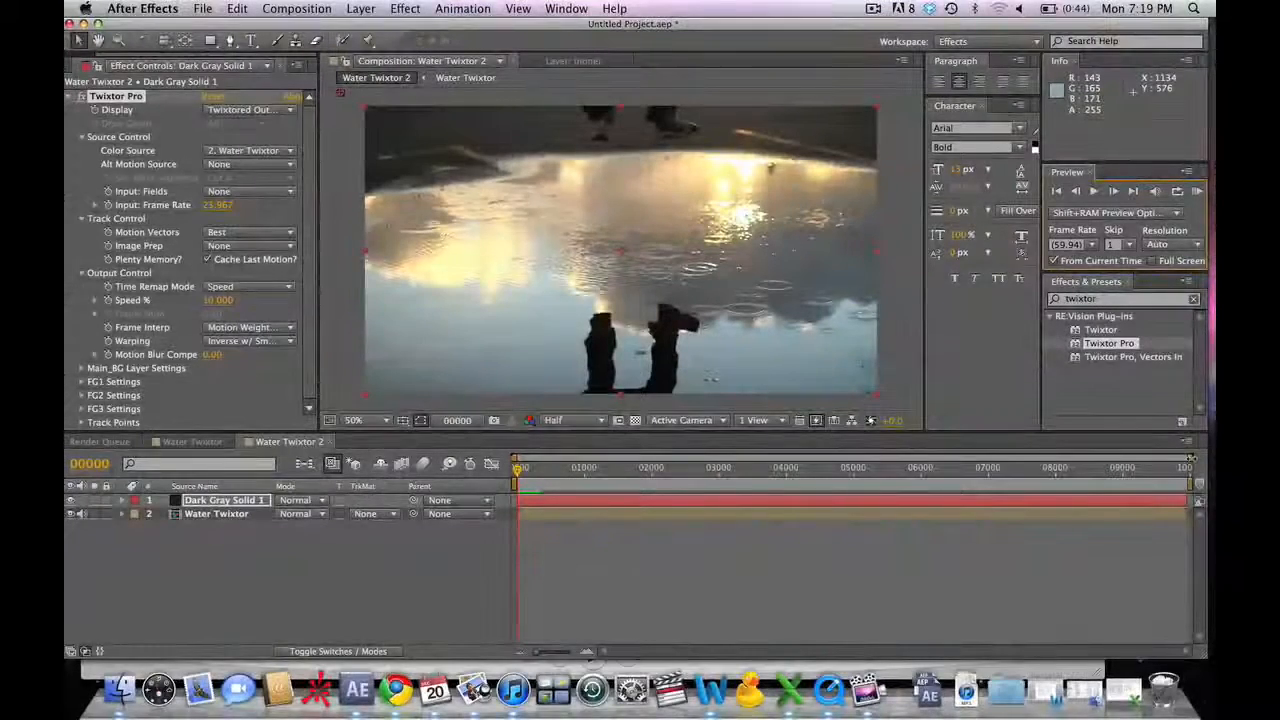
drag(1190, 457, 516, 478)
key(super+z)
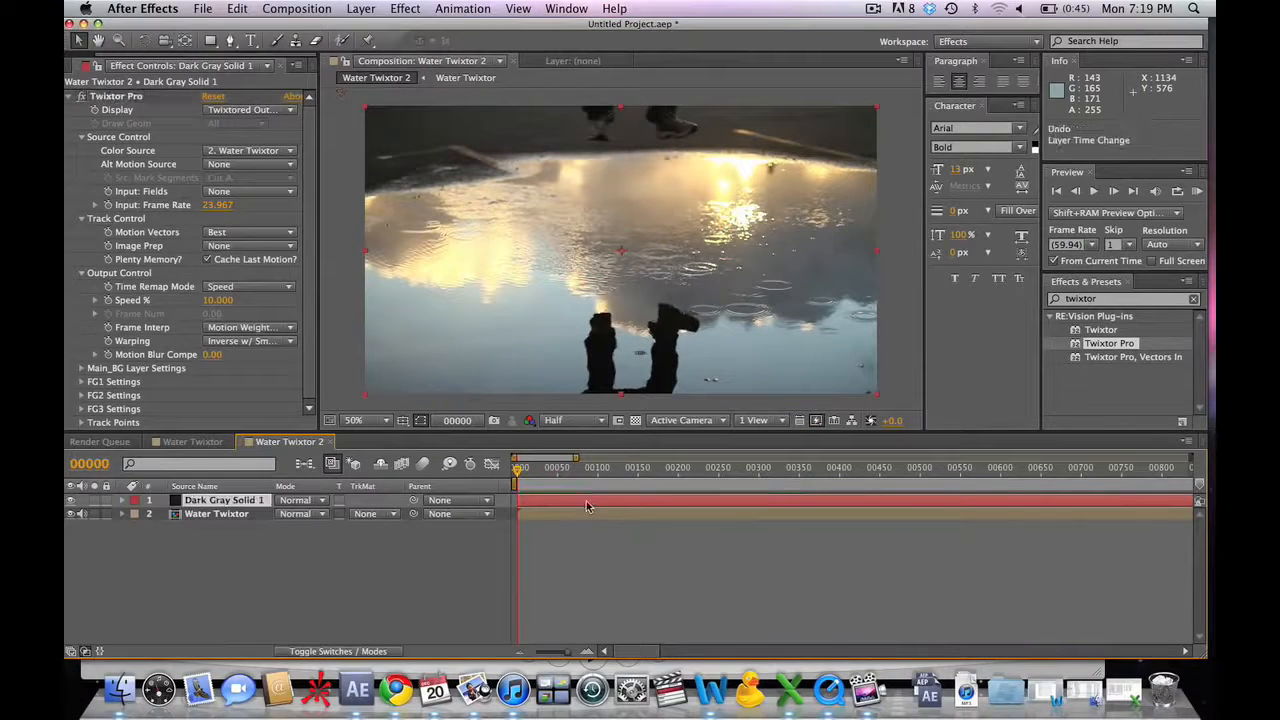
- Reveal Twixtor Pro's Output Control settings on the solid layer and add a Speed % keyframe at frame 0
click(603, 516)
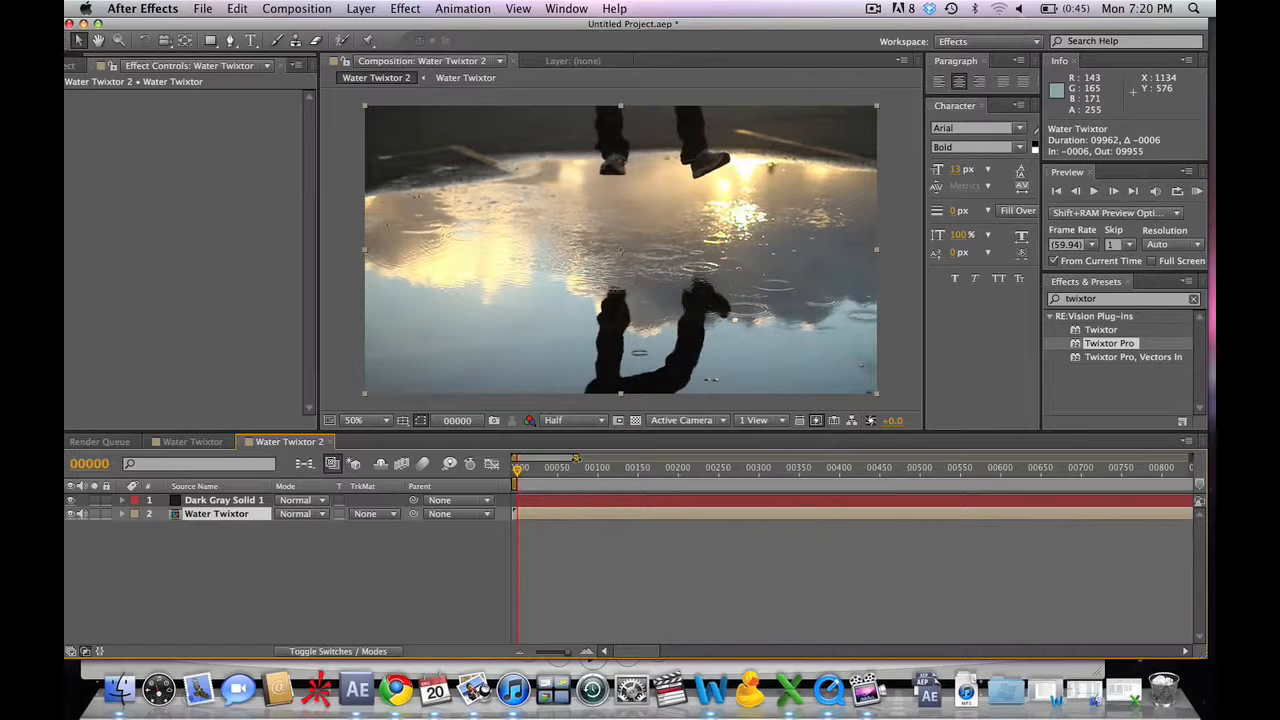
drag(574, 457, 536, 468)
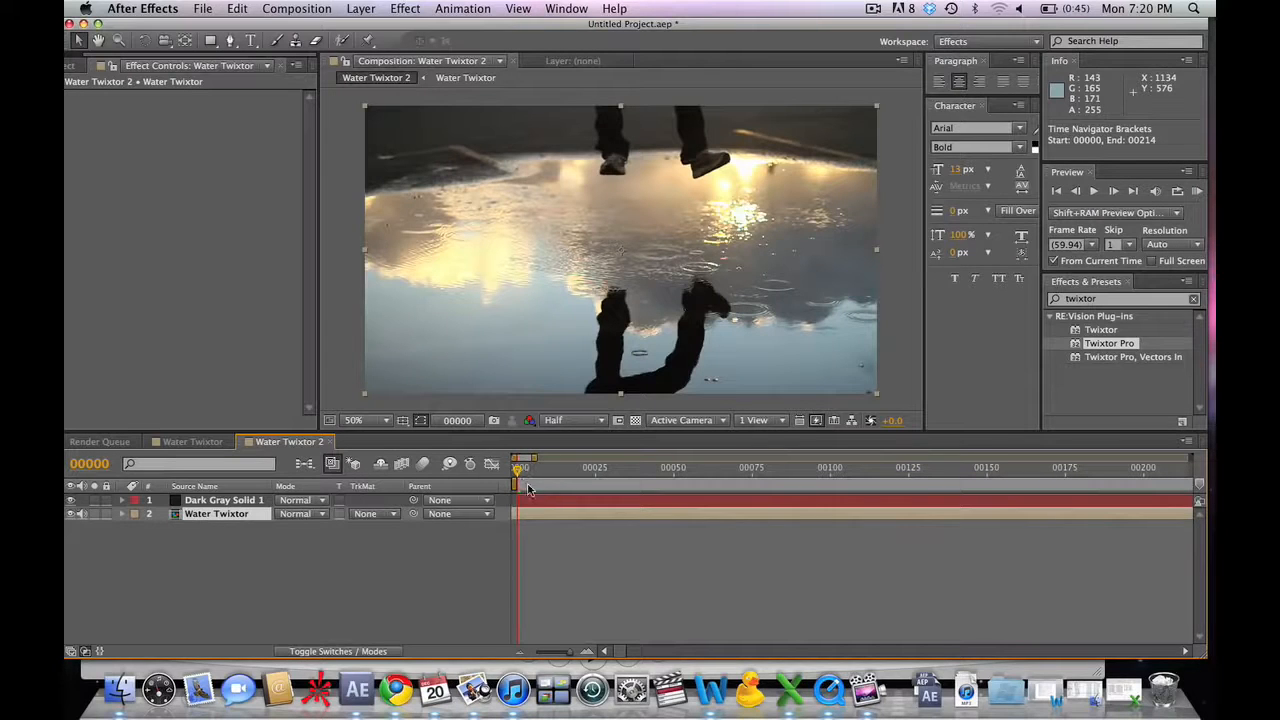
mouse_move(536, 516)
mouse_down()
mouse_move(550, 518)
mouse_move(535, 518)
mouse_up()
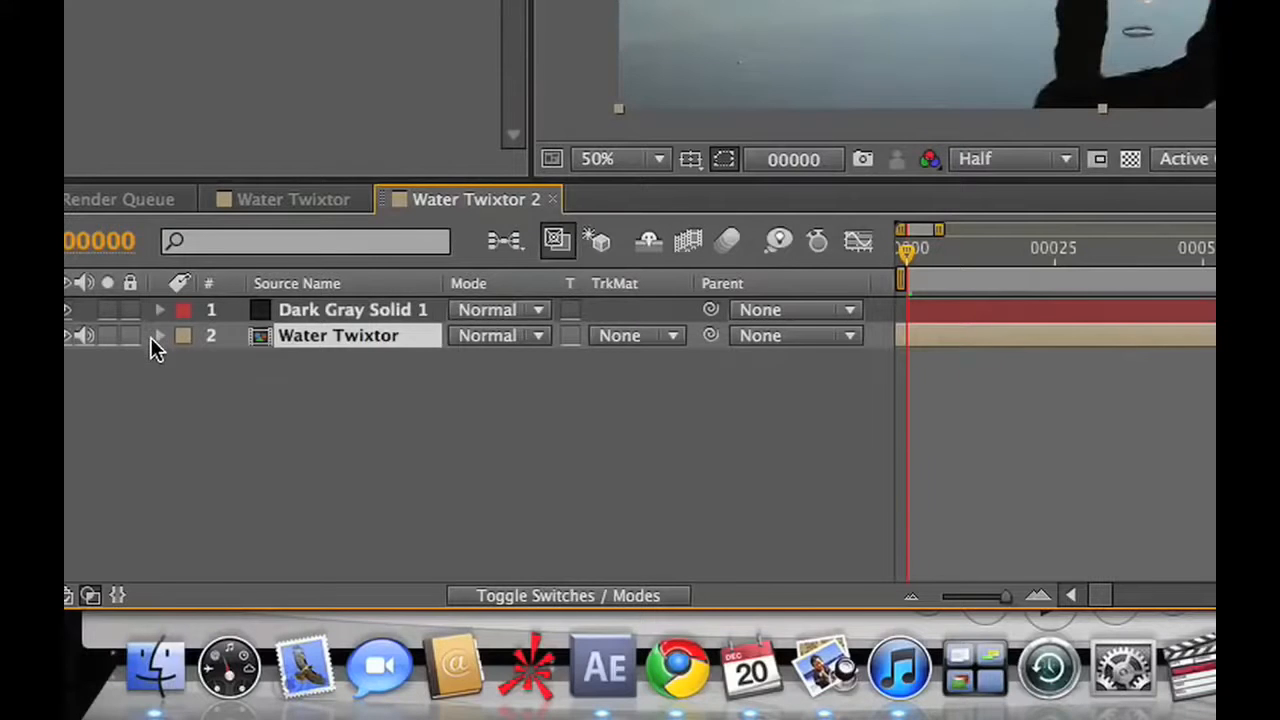
click(159, 336)
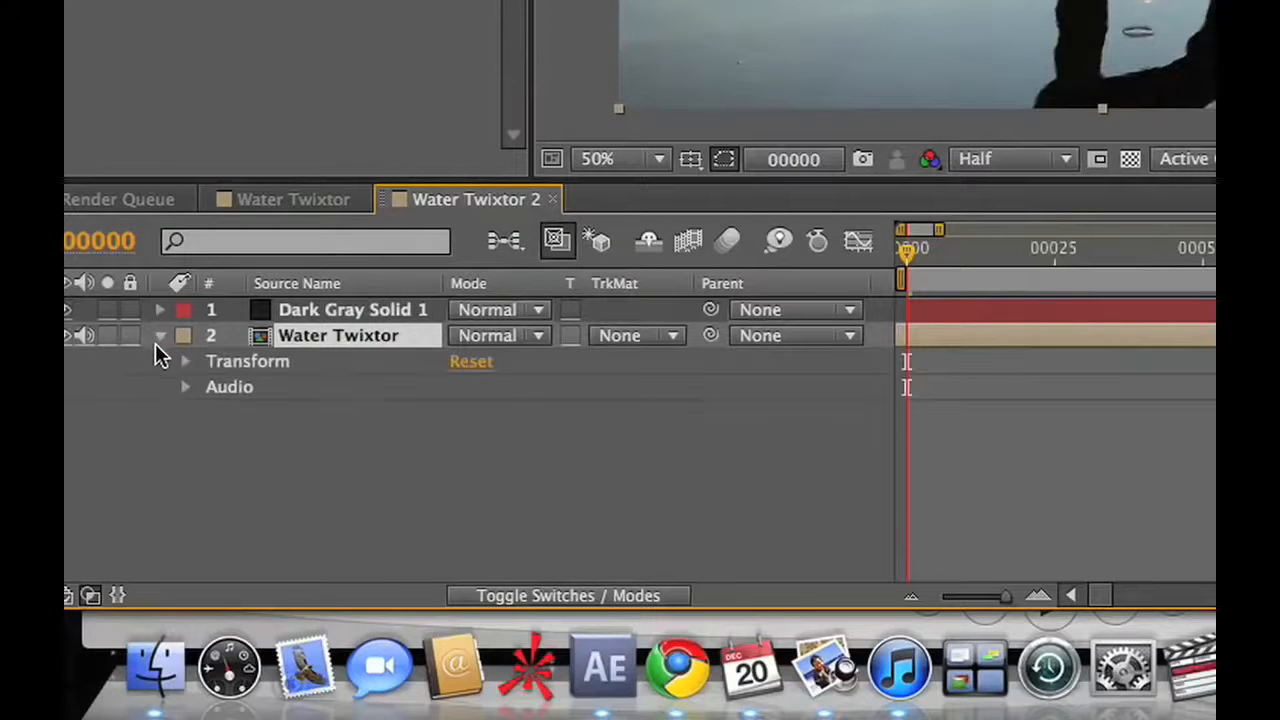
click(159, 336)
click(160, 310)
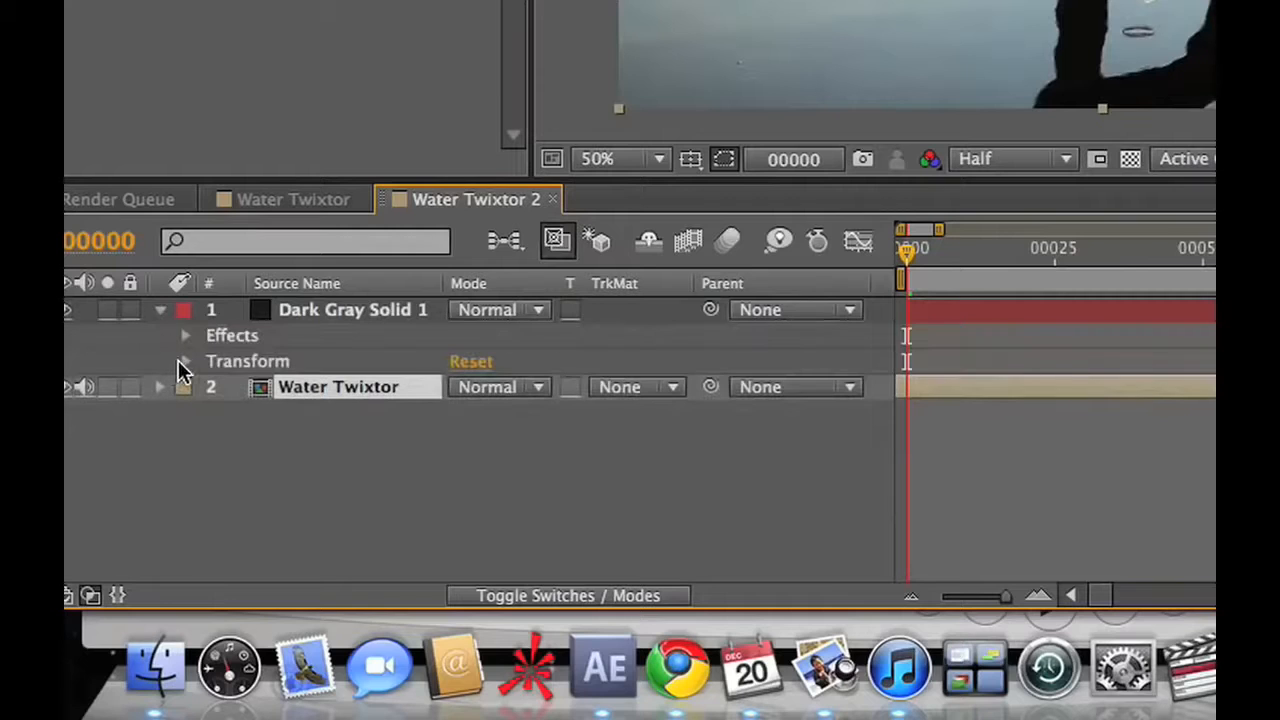
click(183, 333)
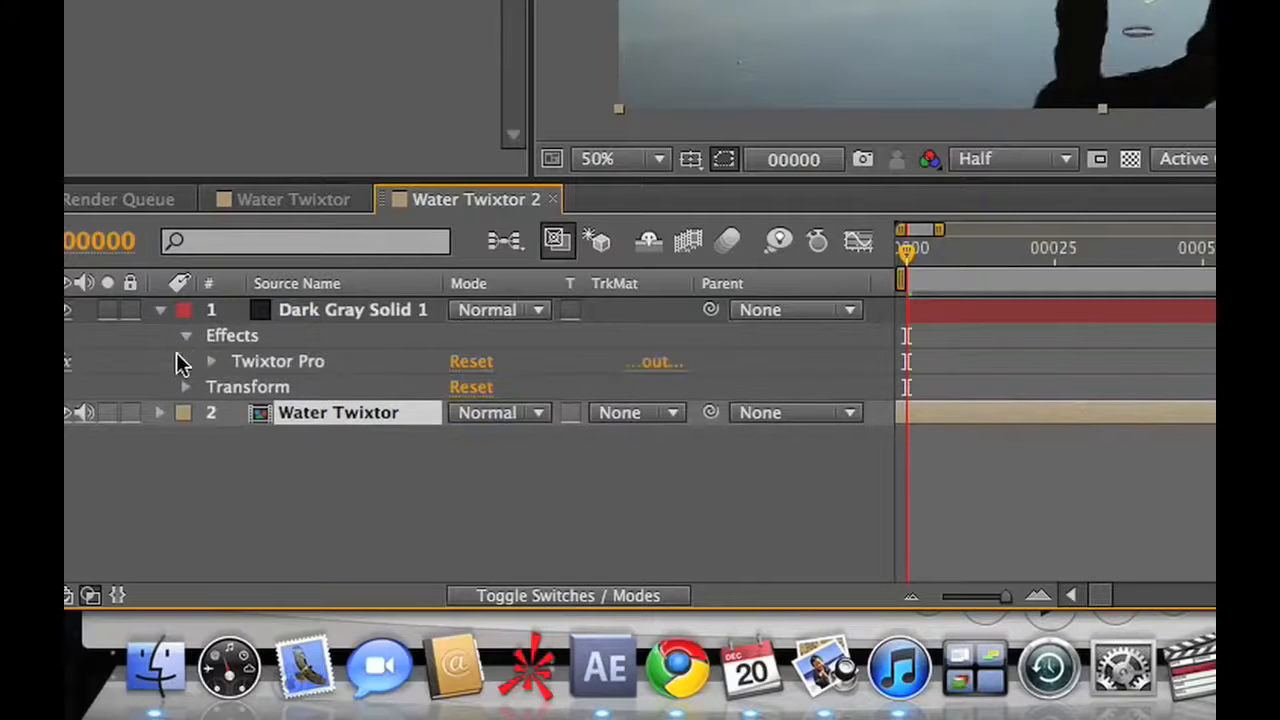
click(212, 362)
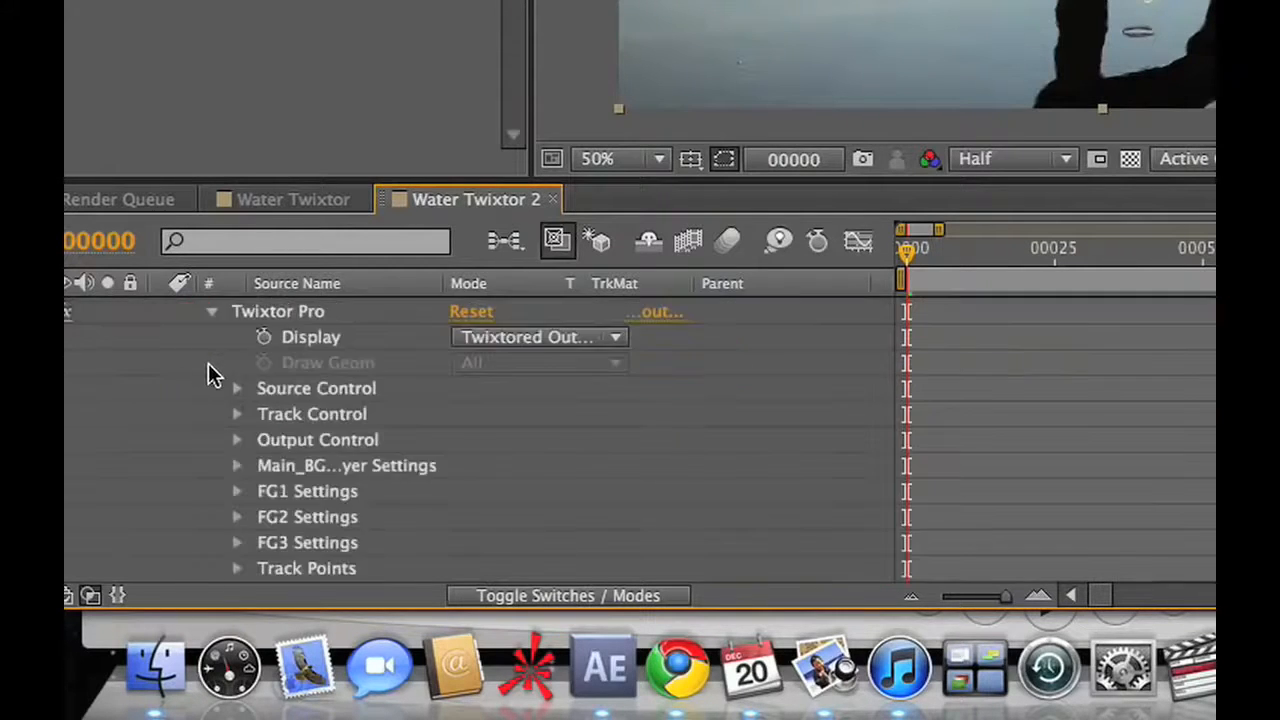
click(237, 440)
click(290, 468)
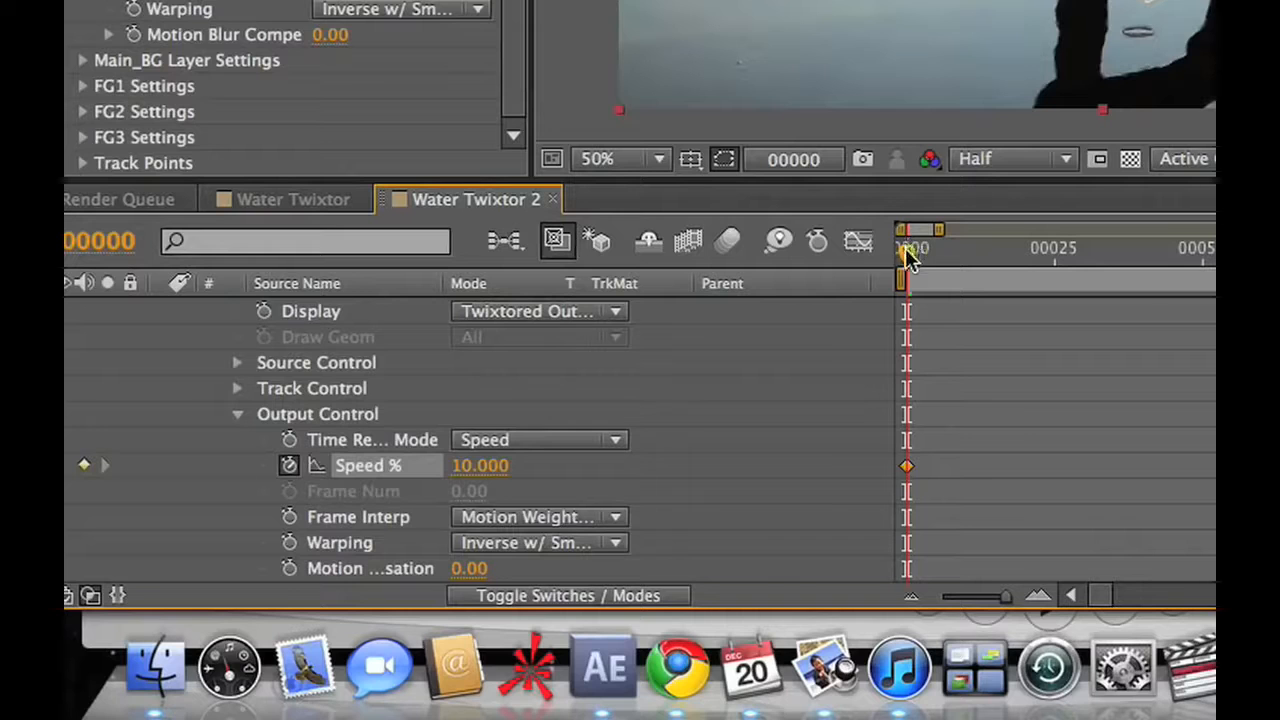
- Add a second Speed % keyframe at frame 100, holding the speed at 10%
drag(912, 249, 924, 249)
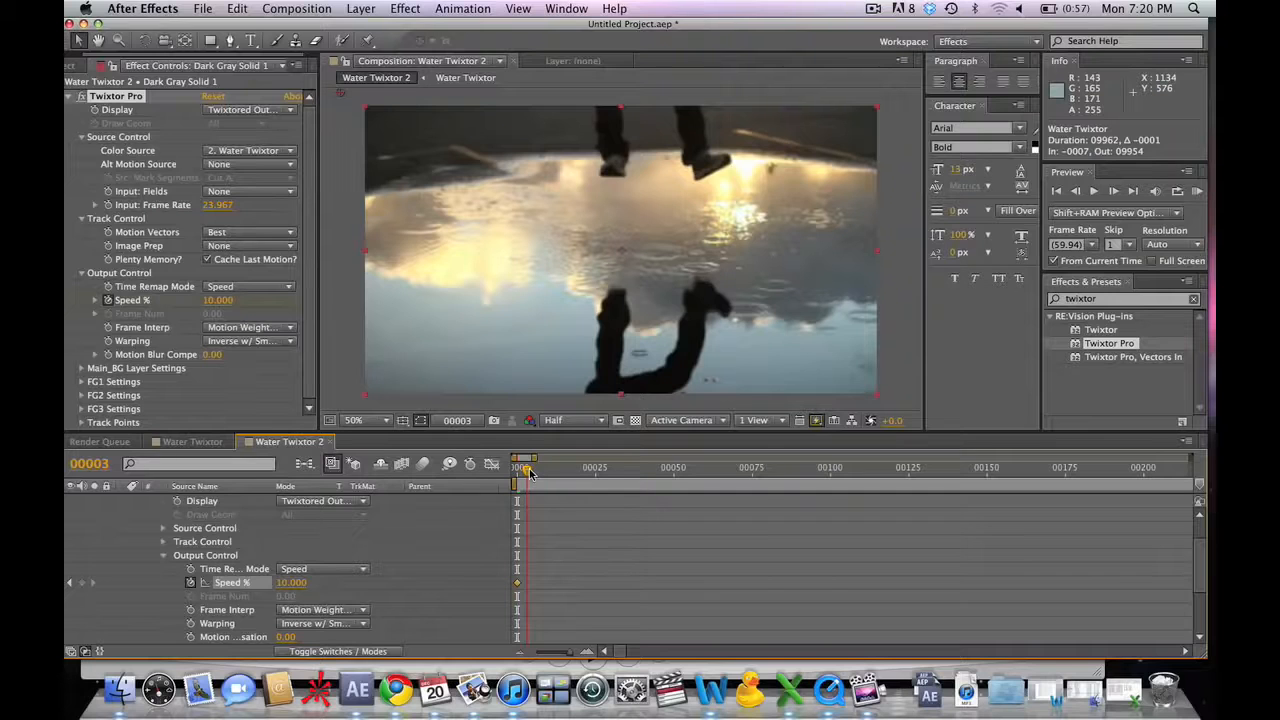
drag(528, 472, 832, 501)
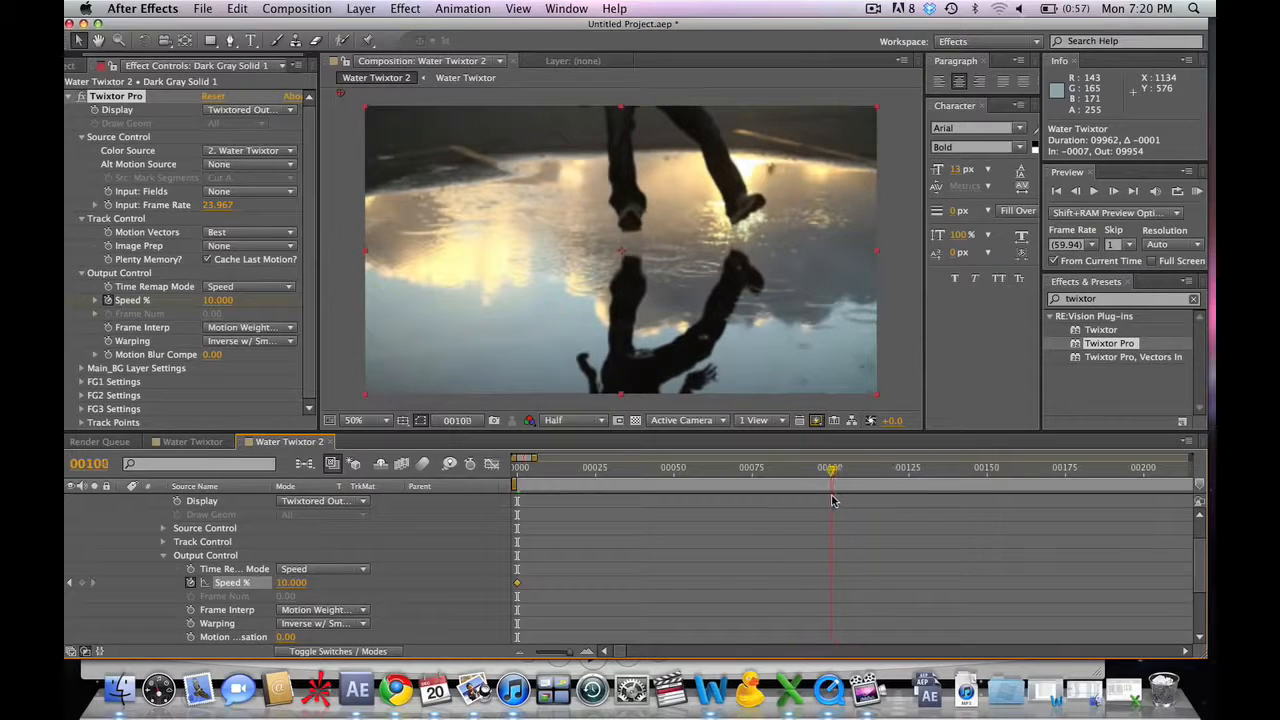
click(81, 582)
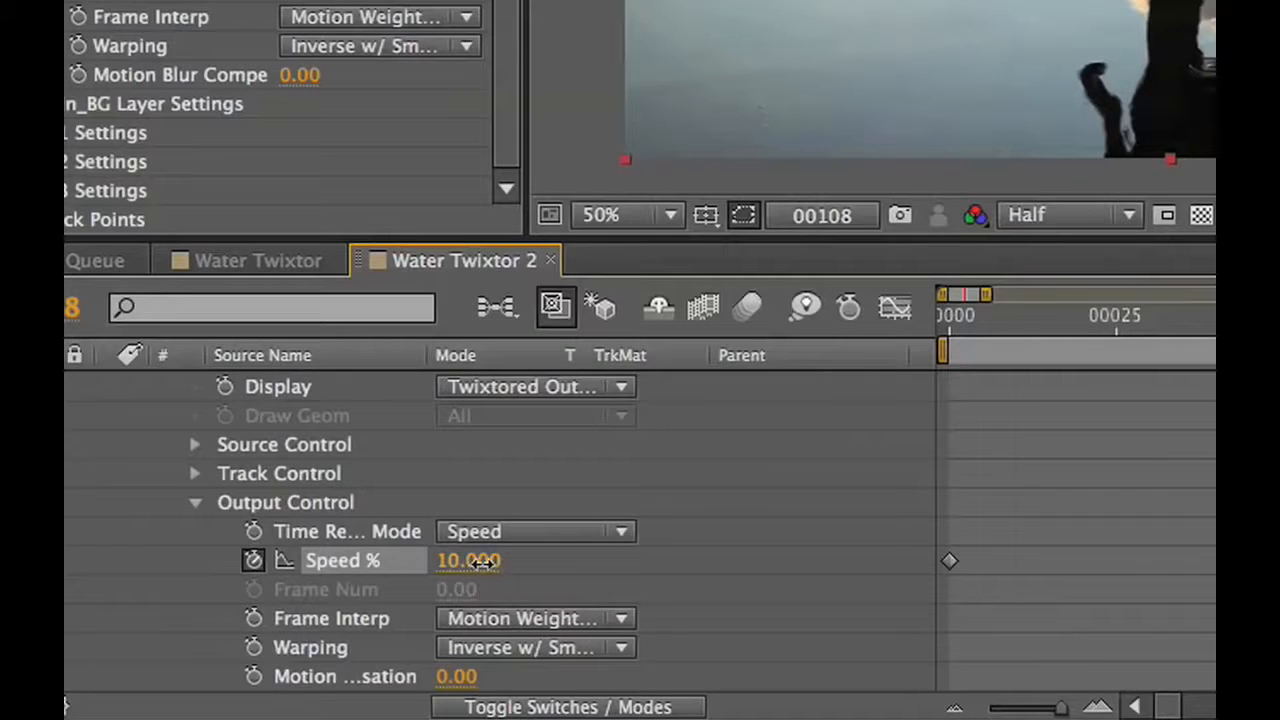
- Set Twixtor Pro's Speed % to 280 at frame 108 as a new keyframe
mouse_move(493, 562)
mouse_down()
mouse_move(515, 561)
mouse_move(502, 561)
mouse_up()
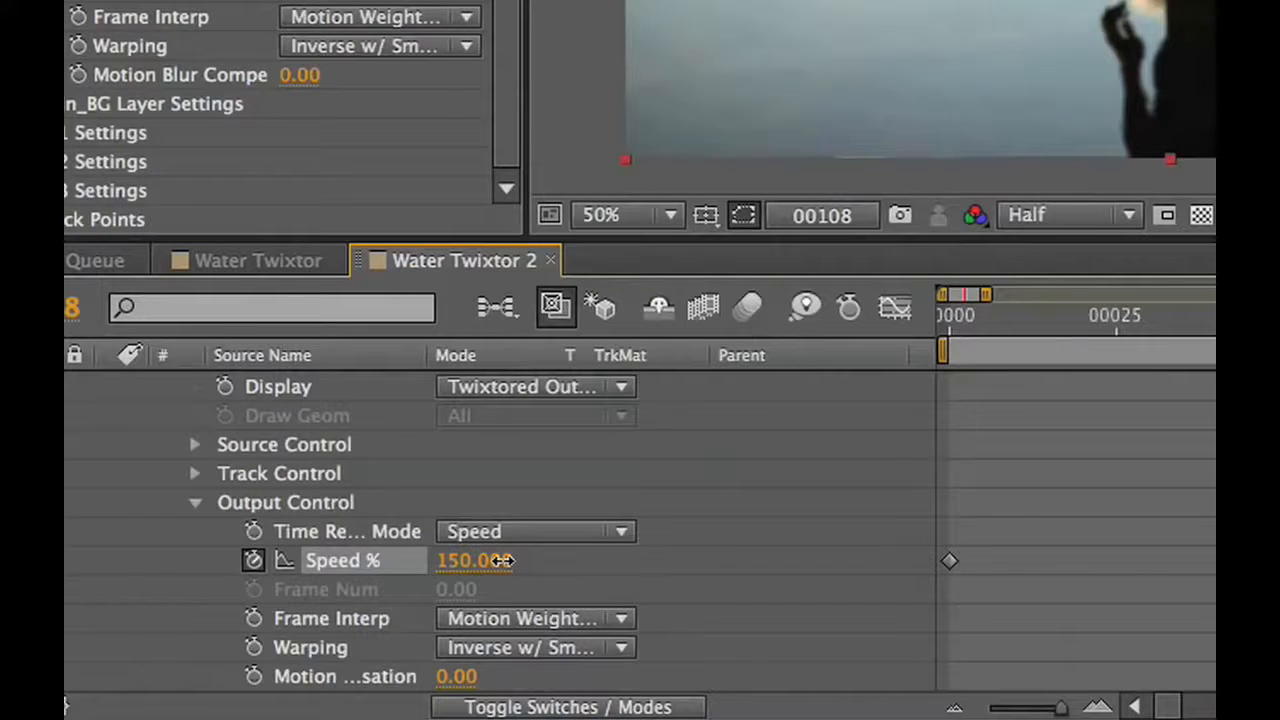
drag(502, 560, 515, 560)
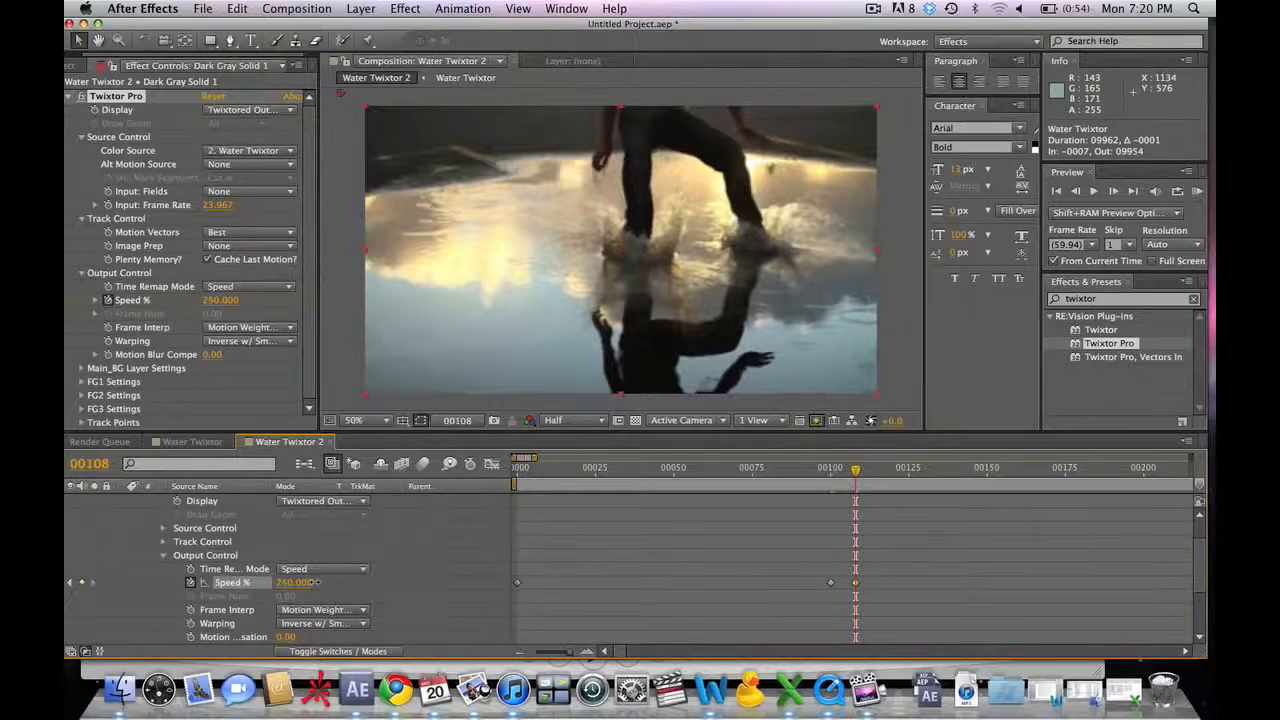
drag(312, 582, 323, 582)
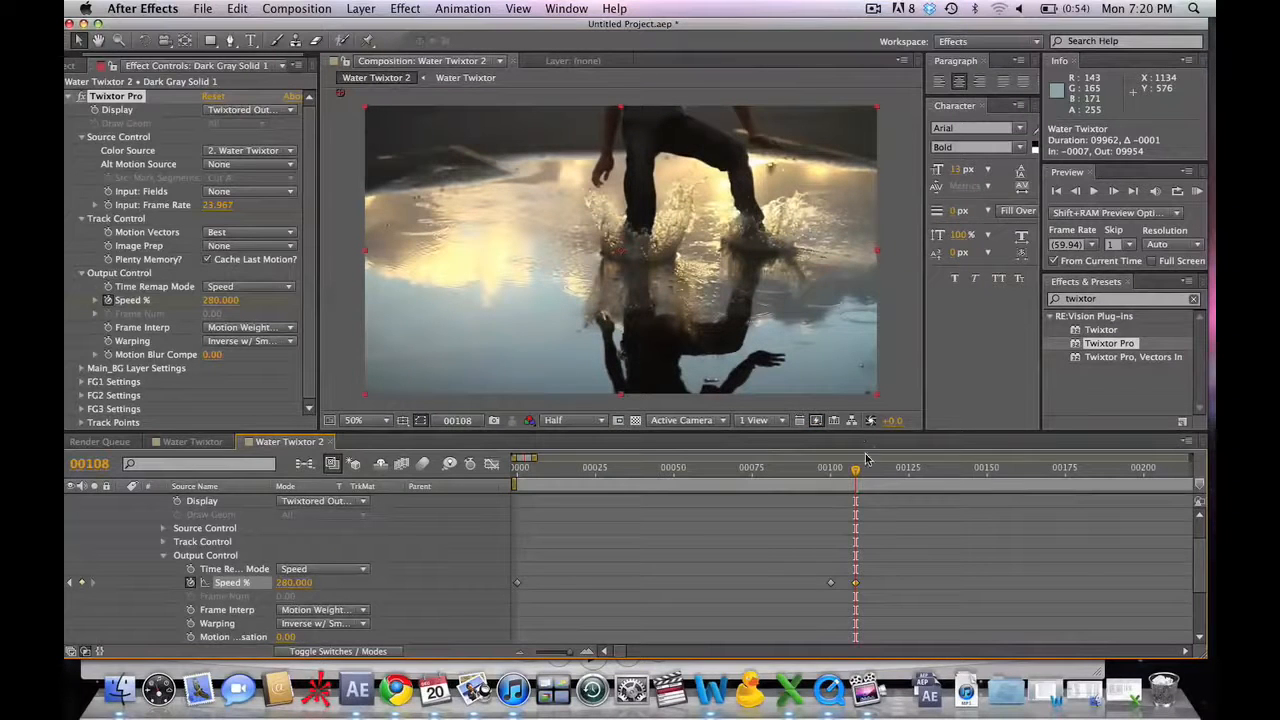
- Add a Speed % keyframe of 10 at frame 114 and shift that keyframe to frame 118
drag(856, 474, 875, 474)
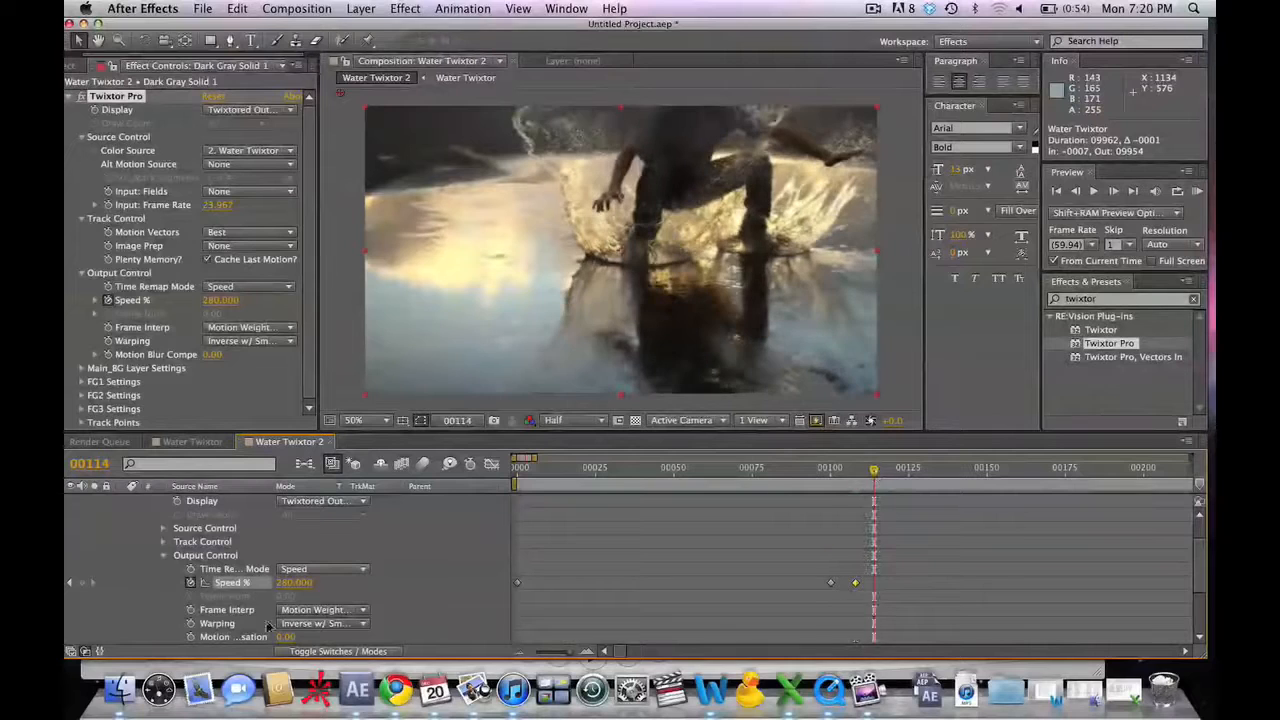
click(297, 583)
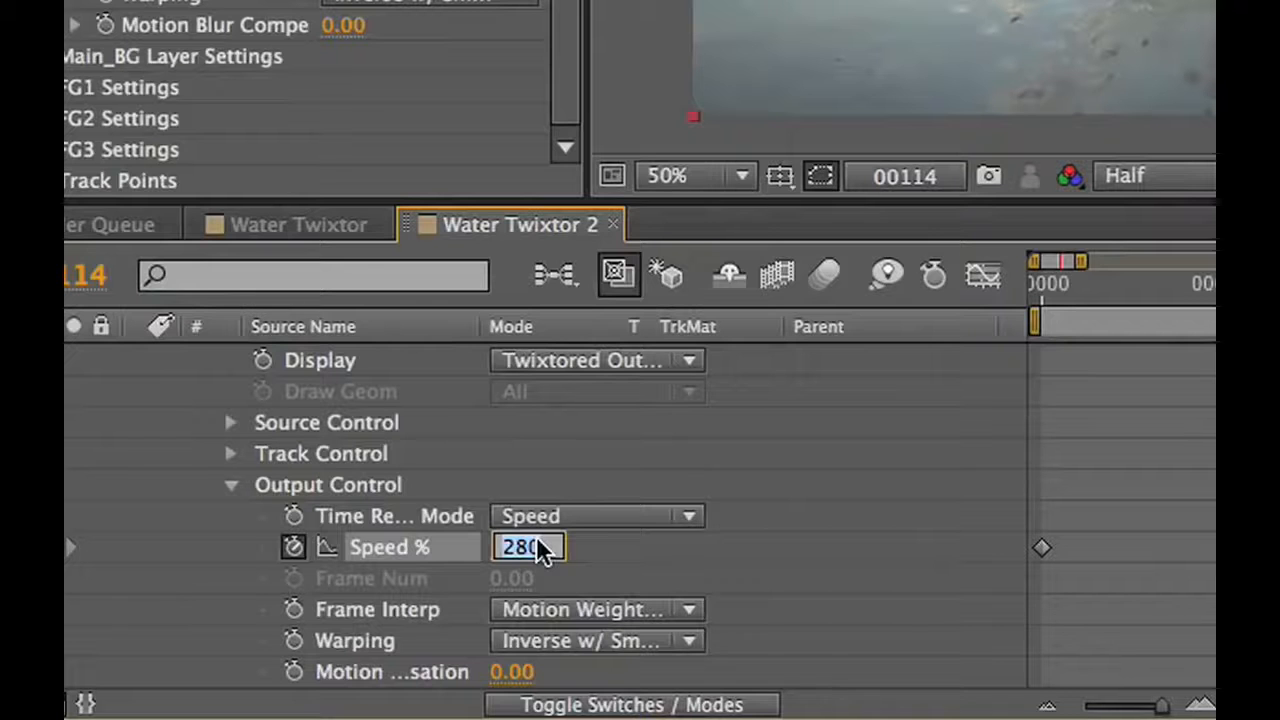
key(Return)
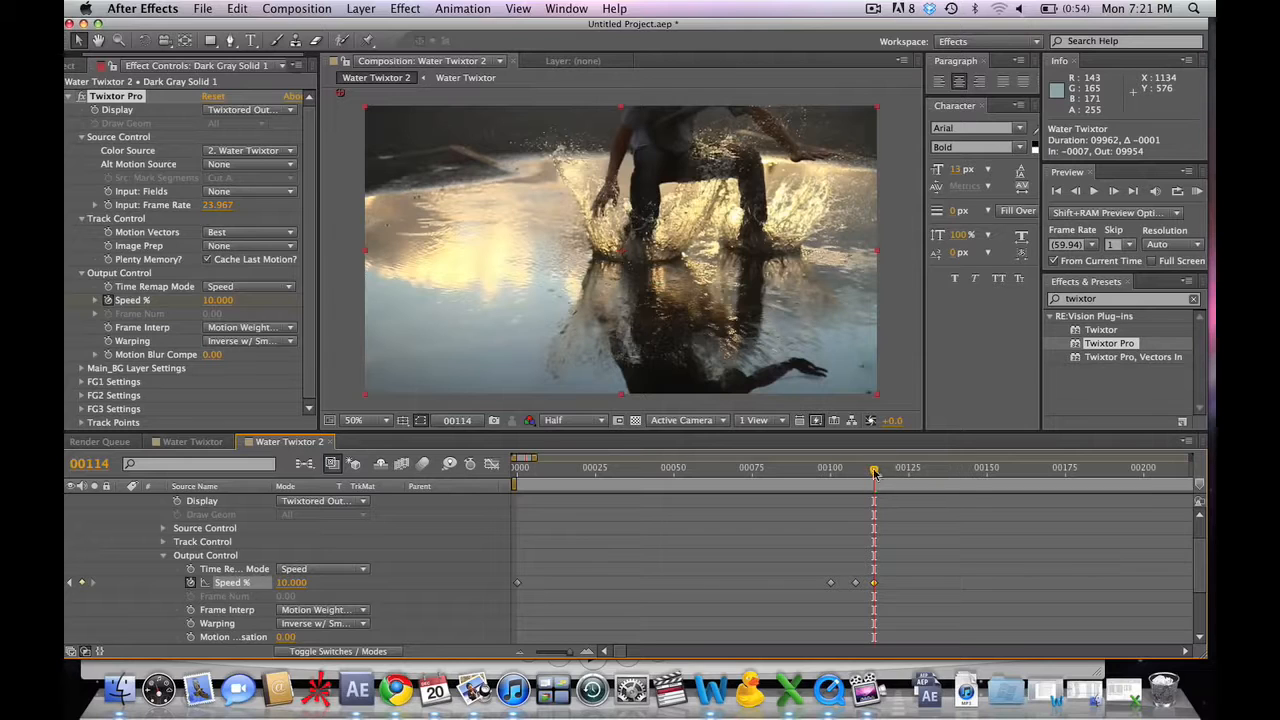
drag(874, 473, 912, 481)
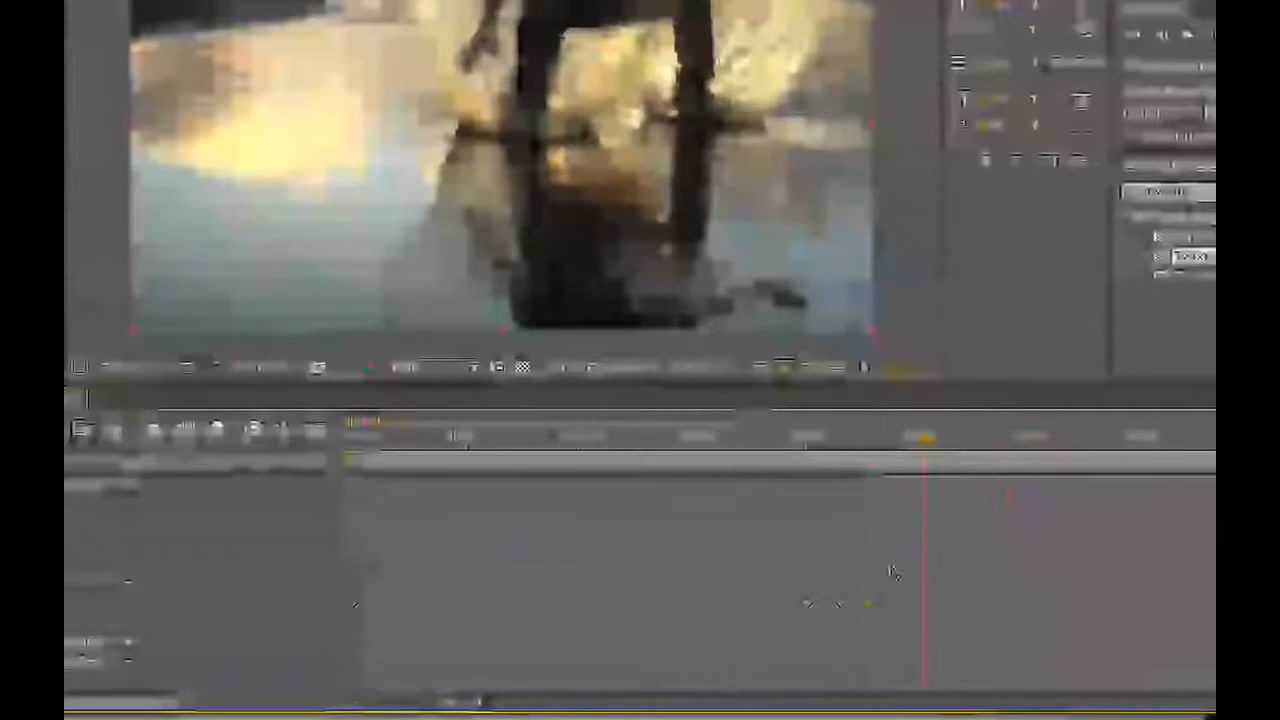
drag(883, 608, 888, 606)
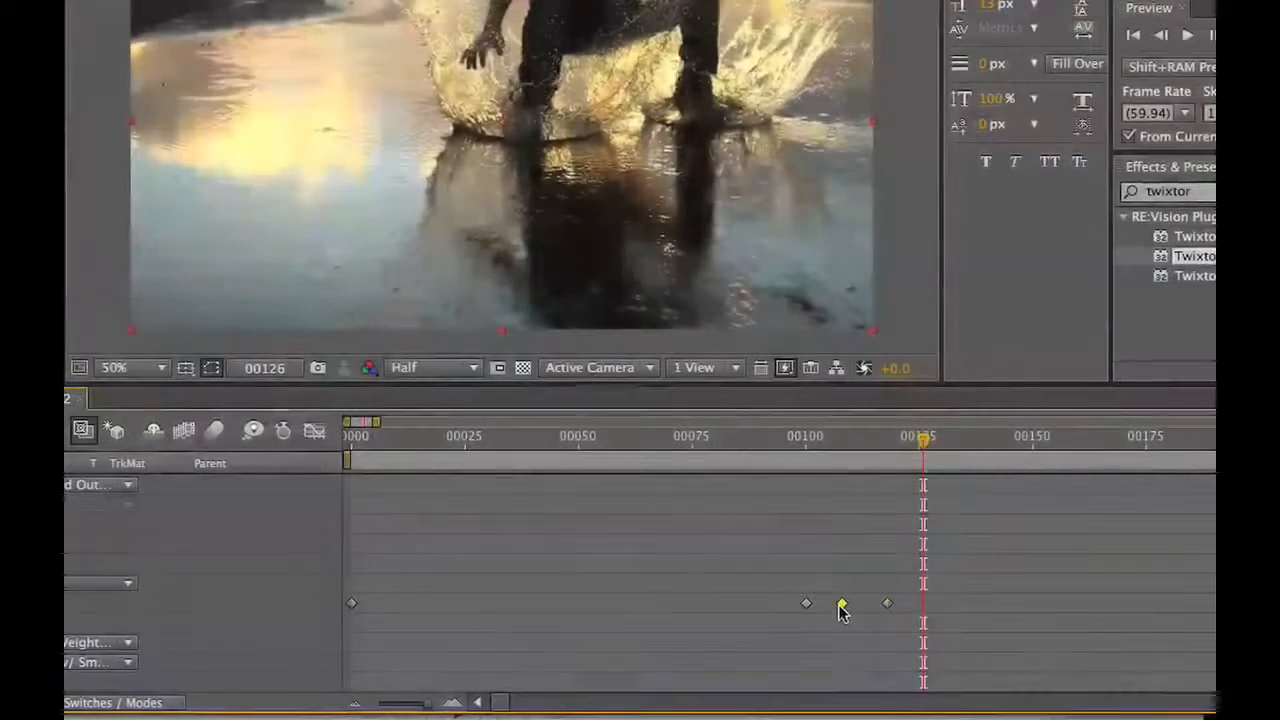
- Apply Easy Ease to the Speed % keyframes at frames 108 and 118
right_click(841, 607)
mouse_move(945, 696)
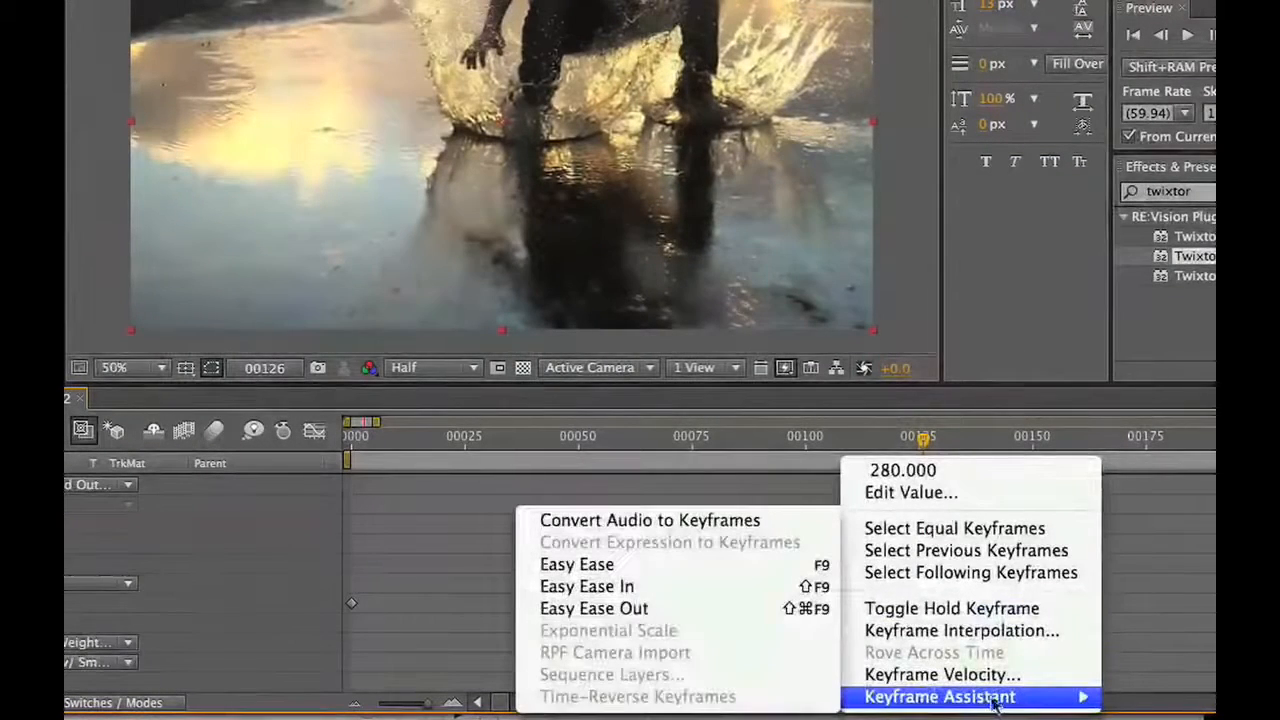
click(634, 564)
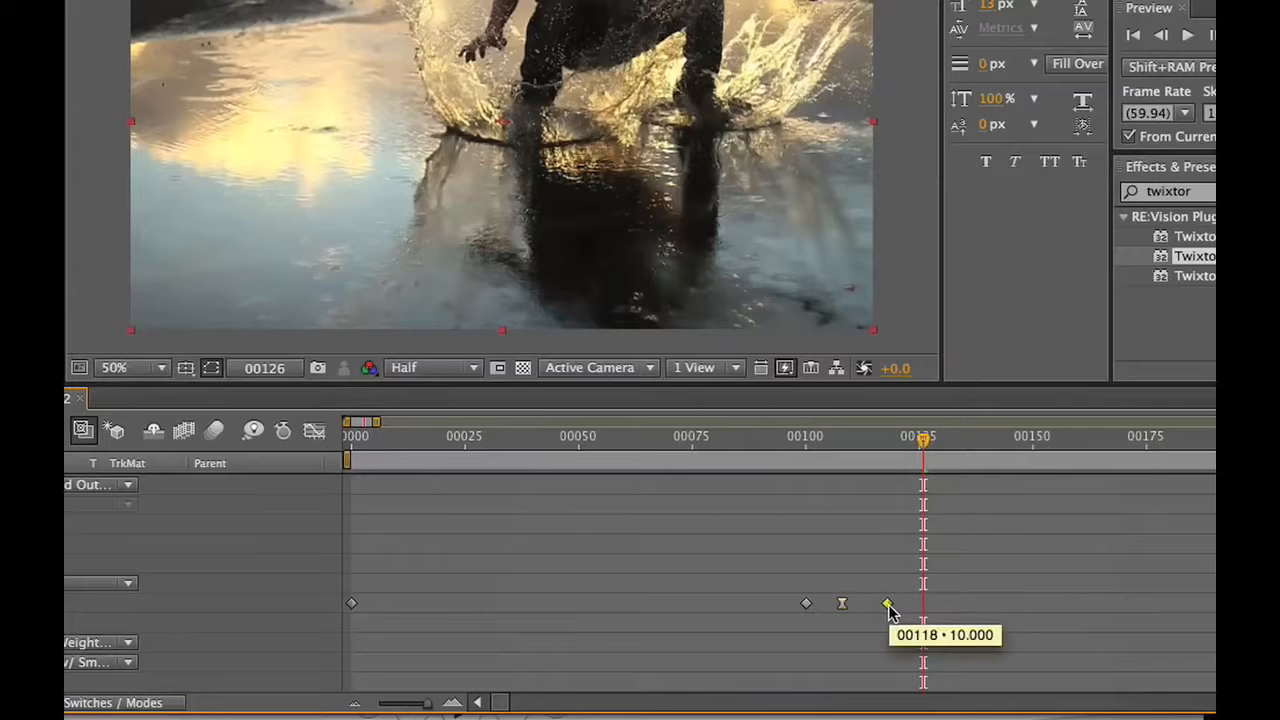
right_click(888, 604)
mouse_move(960, 696)
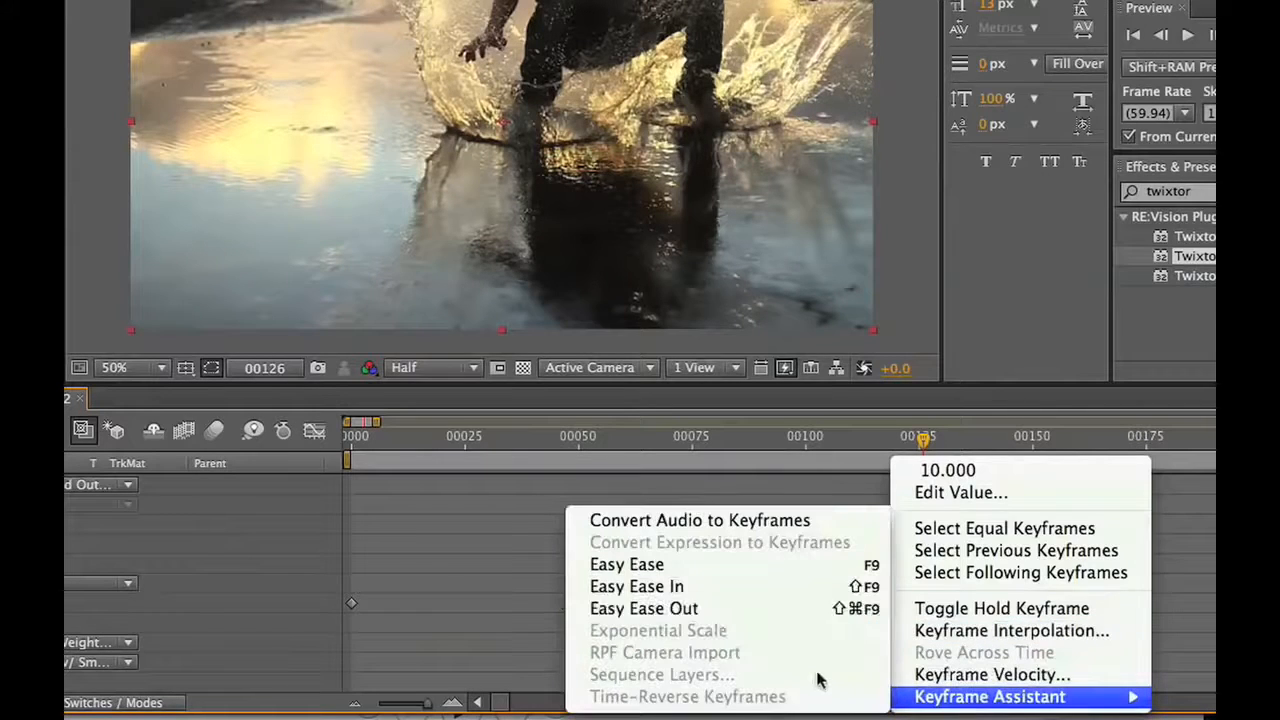
click(722, 566)
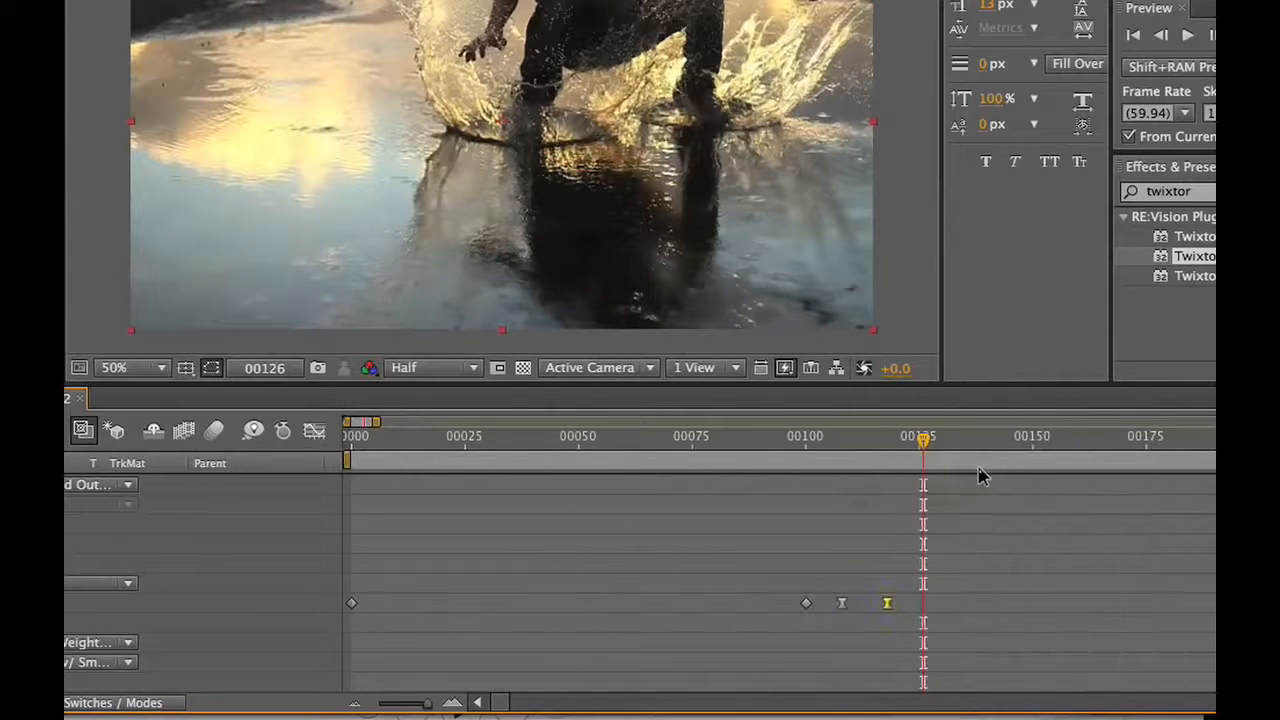
- RAM-preview the speed ramp with the current time at frame 73
drag(814, 443, 680, 448)
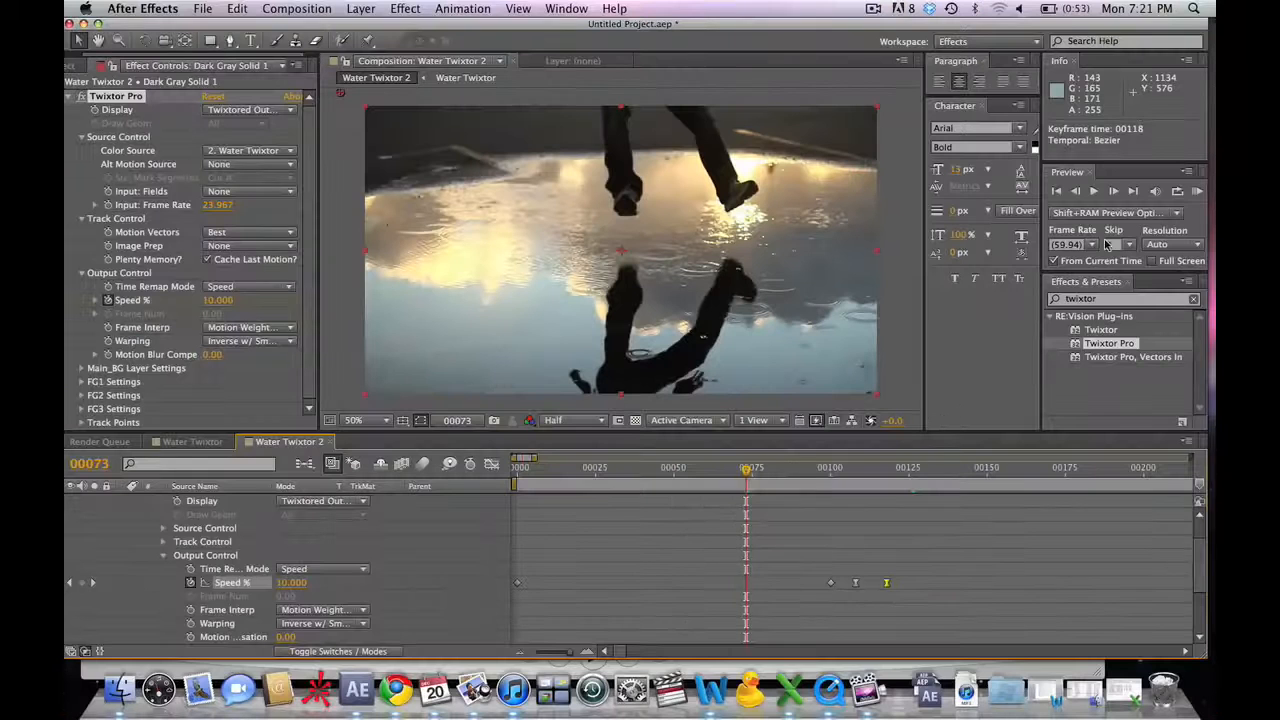
click(1199, 197)
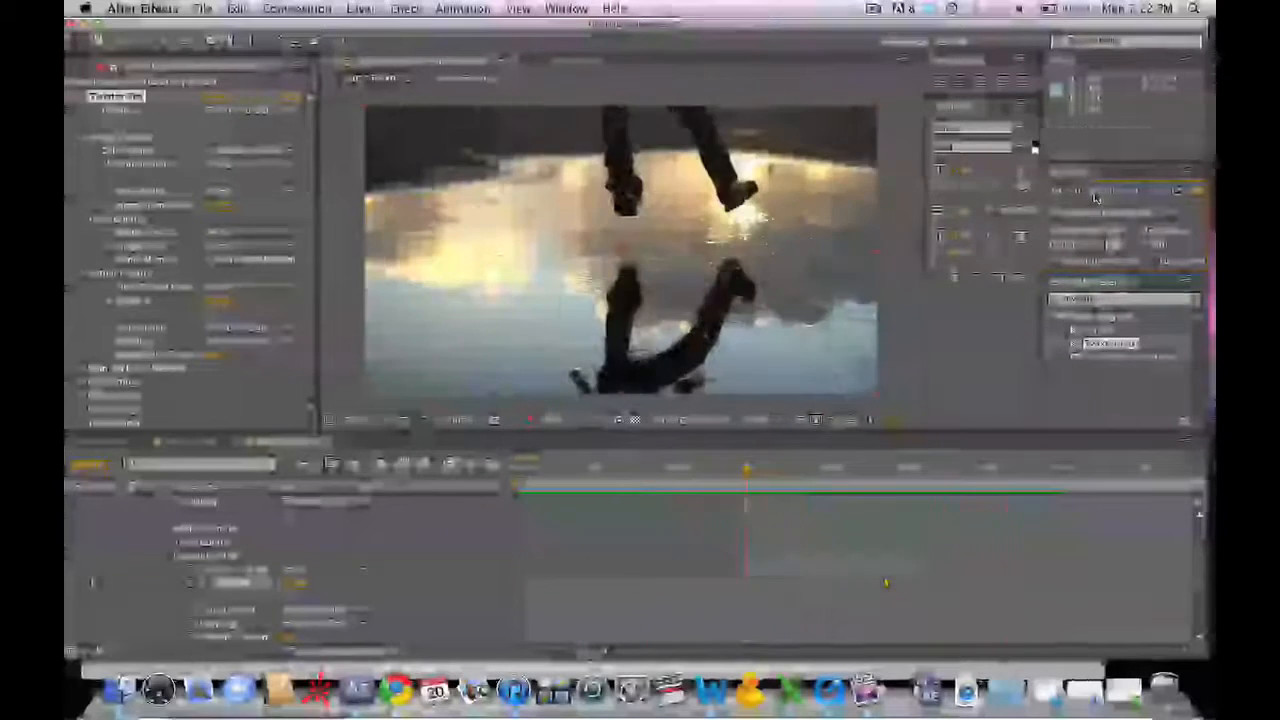
key(space)
- Add a new adjustment layer above the dark gray solid
drag(536, 458, 541, 459)
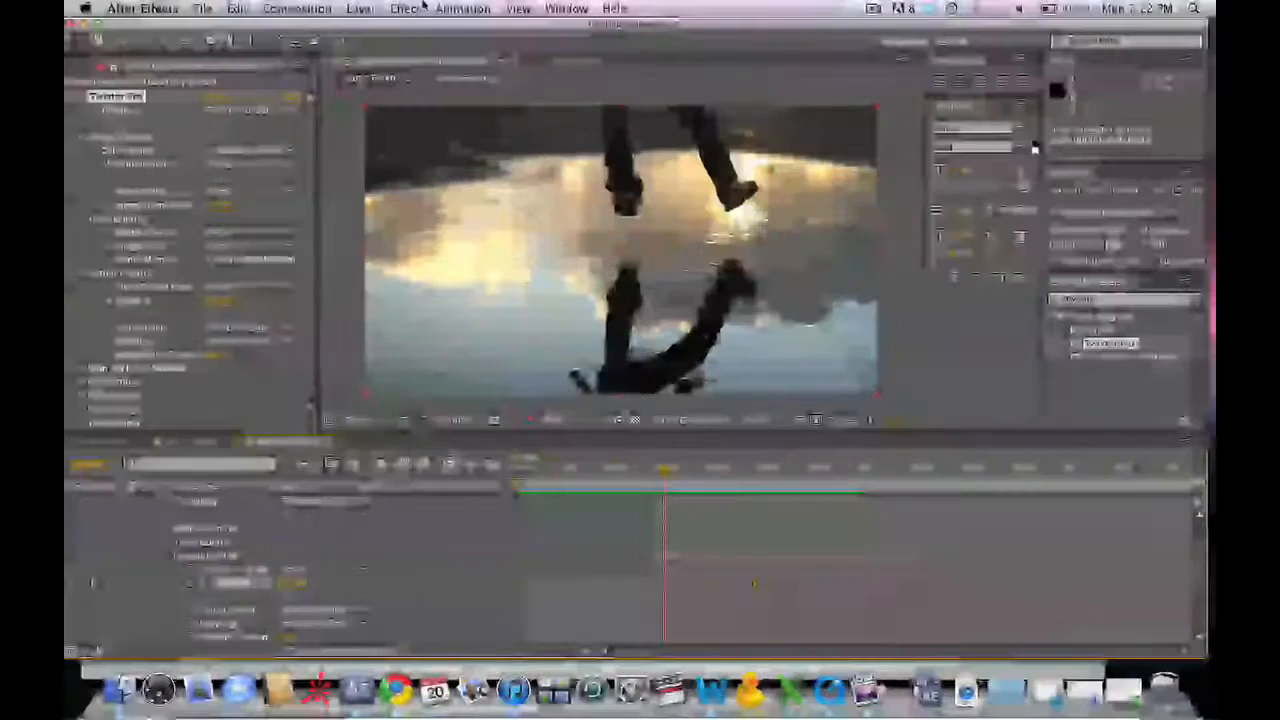
click(375, 9)
mouse_move(388, 28)
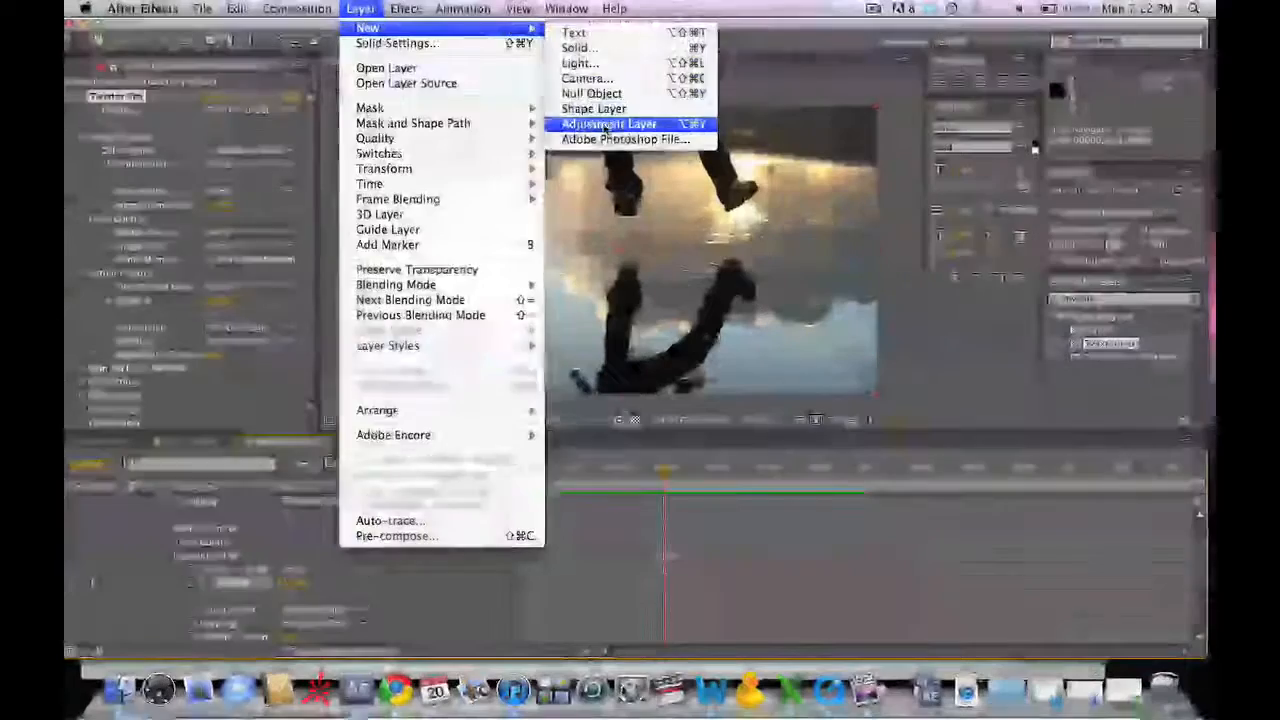
click(605, 125)
- Apply the Fast Blur effect to the adjustment layer and set its blurriness to 5
text(fas)
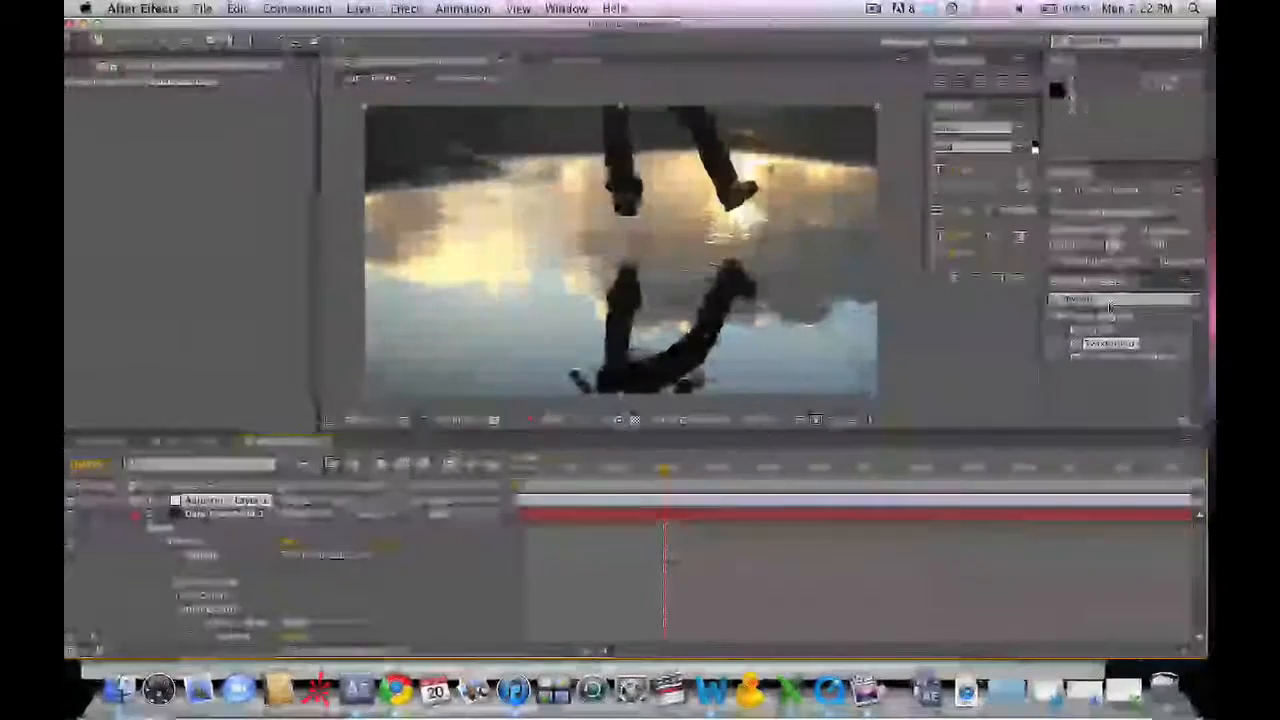
text(t blur)
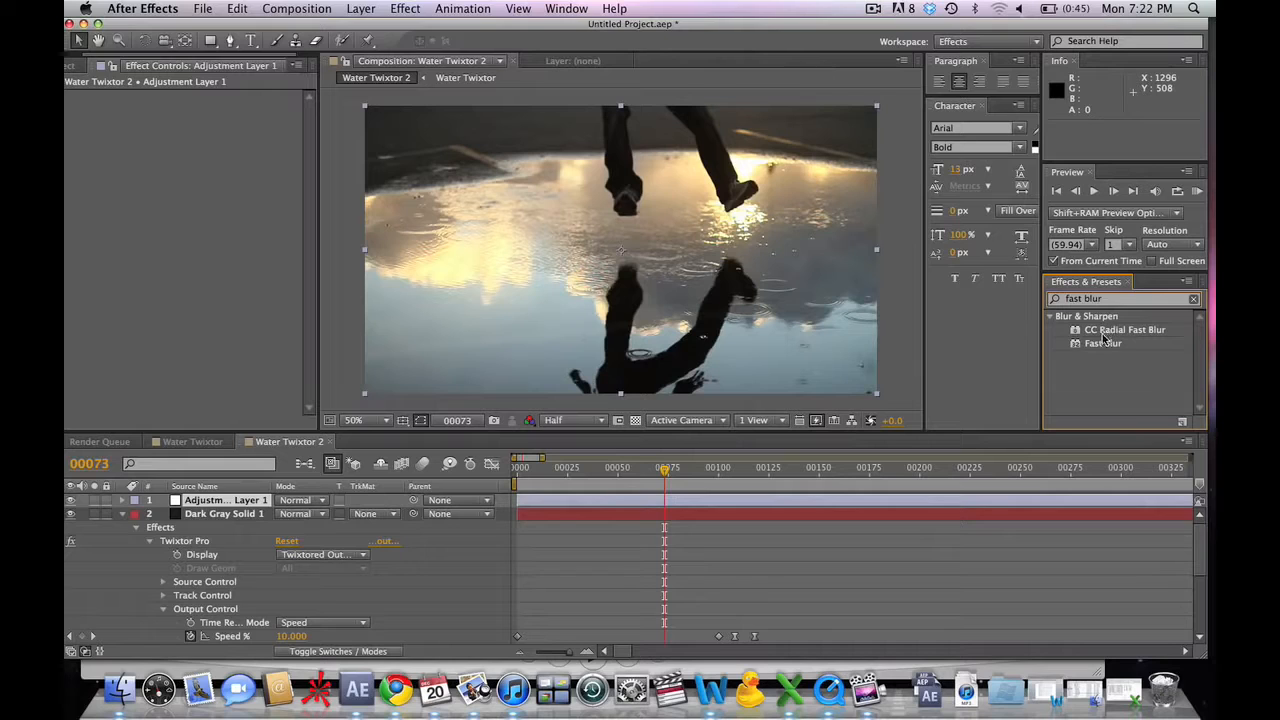
drag(1103, 343, 245, 505)
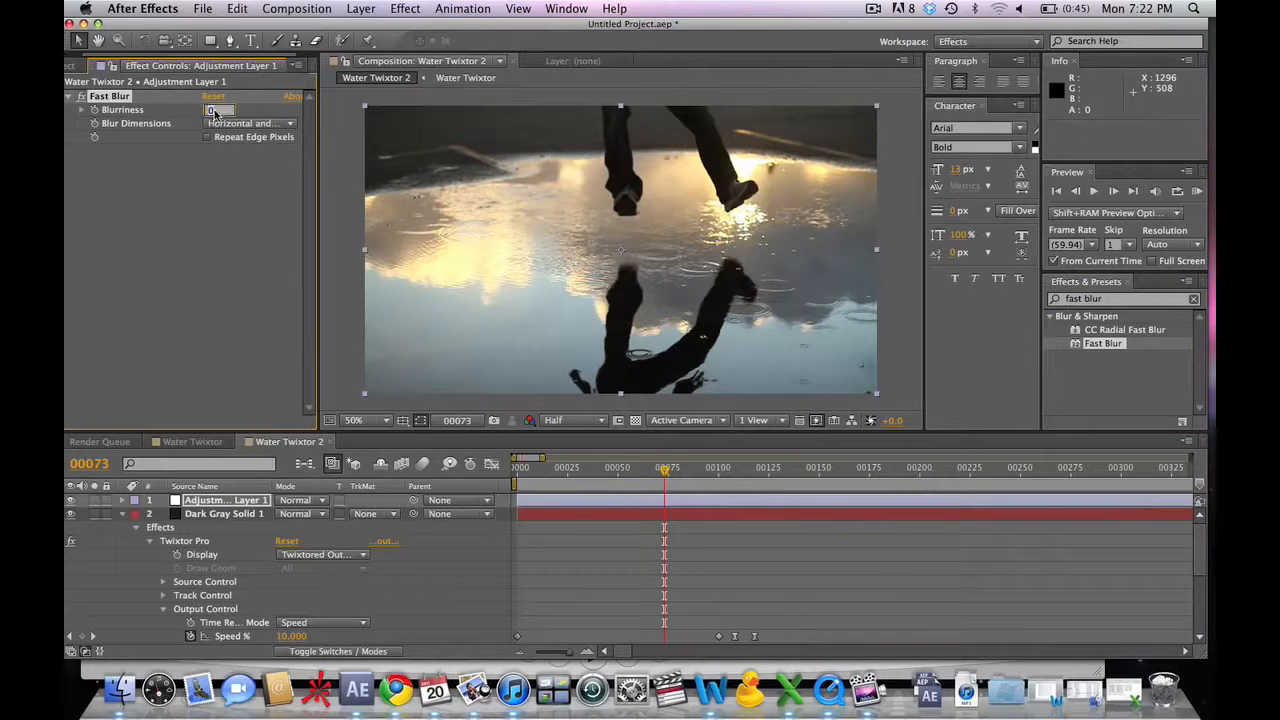
key(Return)
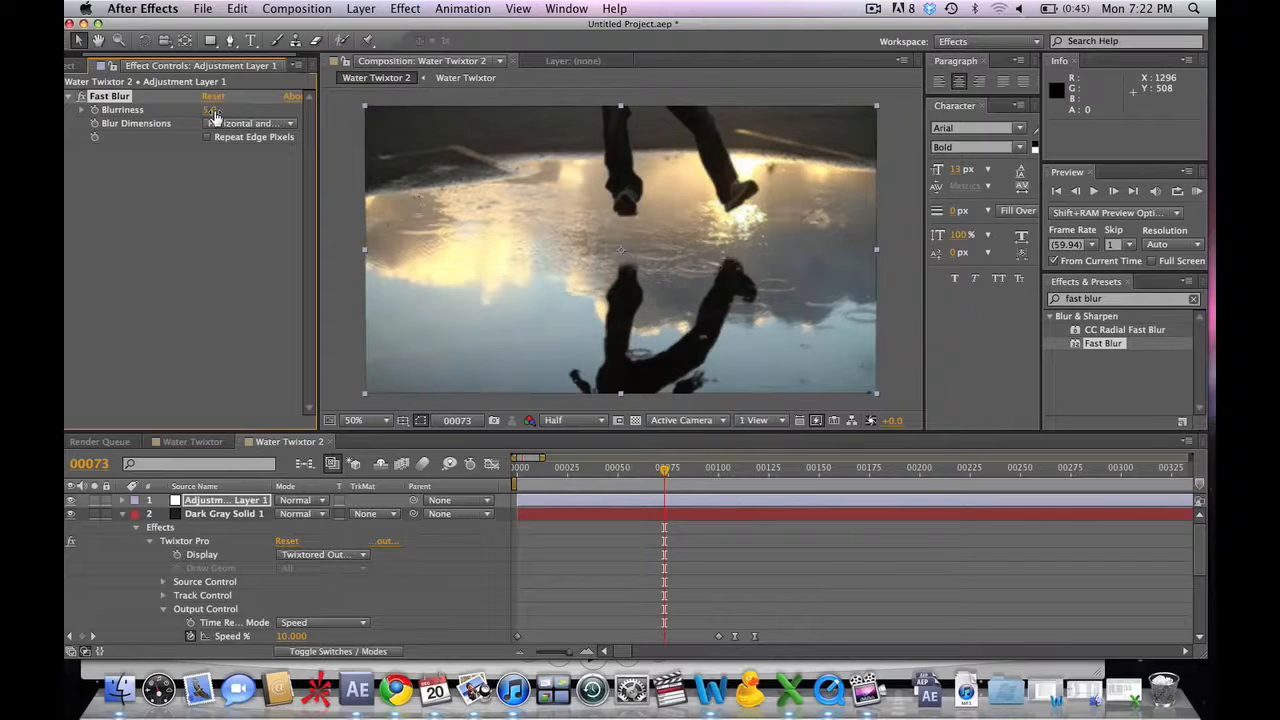
click(251, 195)
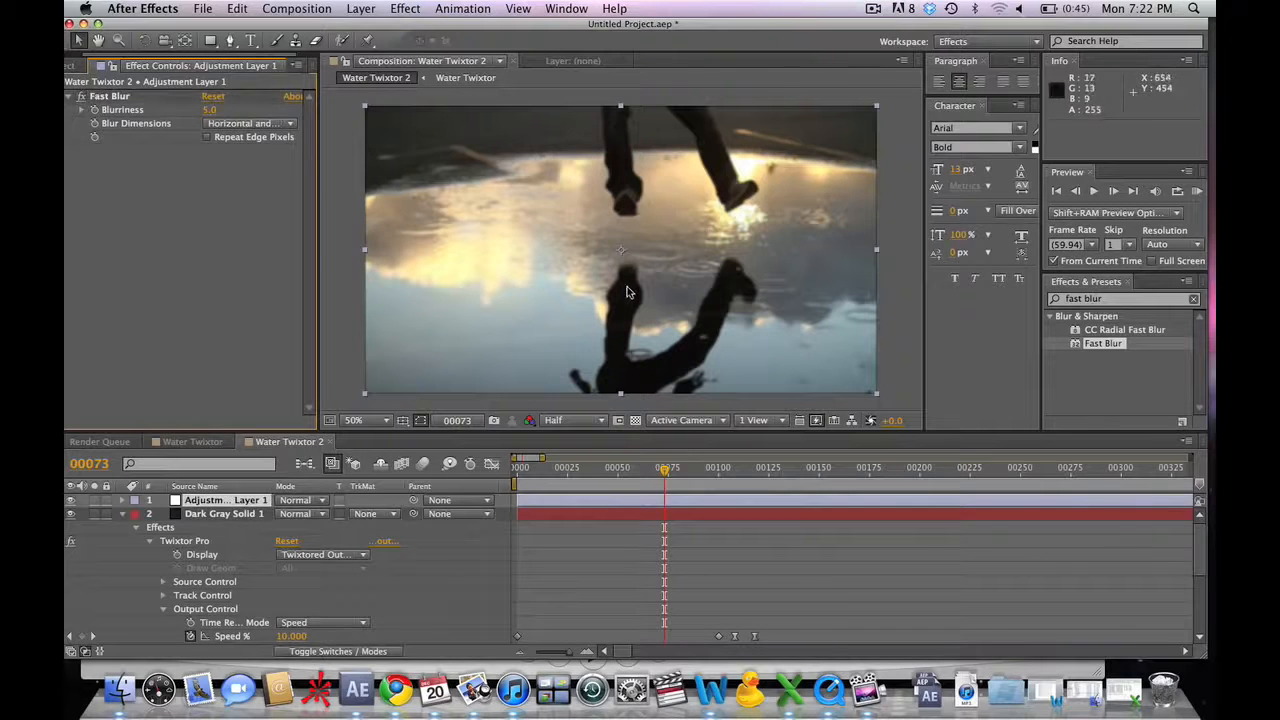
- Draw a closed, rounded Pen tool mask on the blur adjustment layer around the jumper's lower legs above the puddle's far edge
key(g)
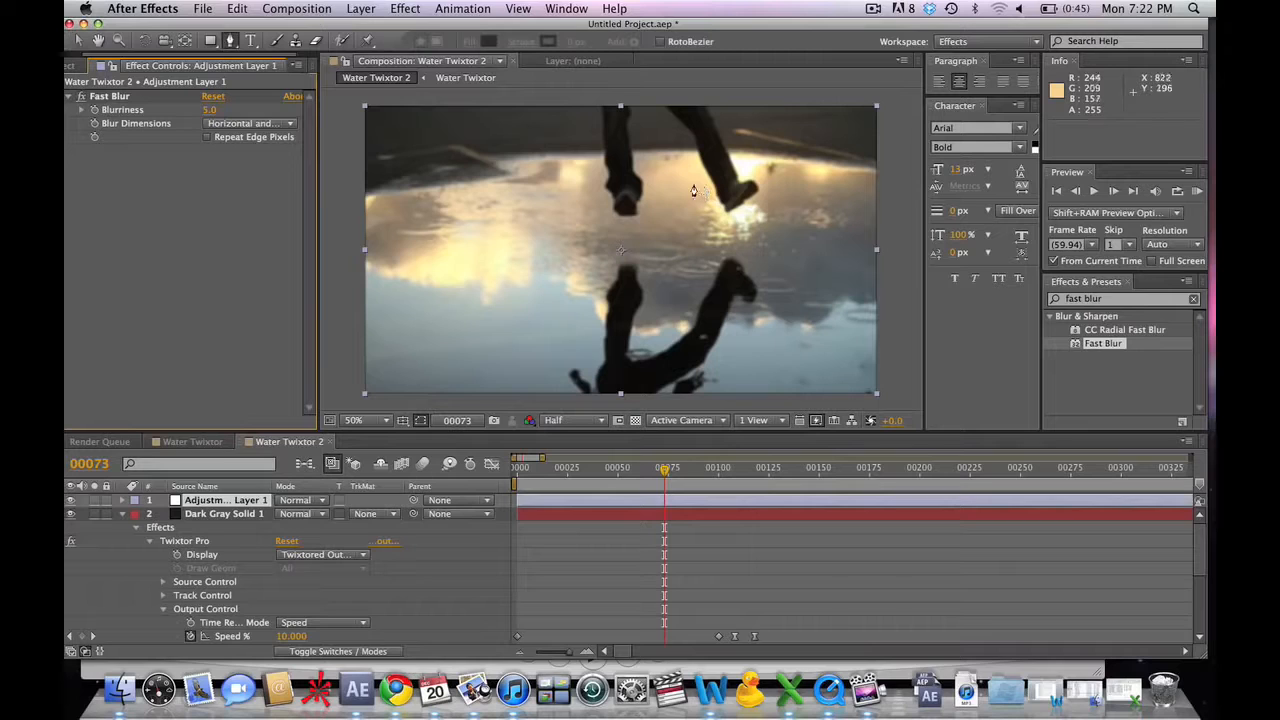
click(565, 165)
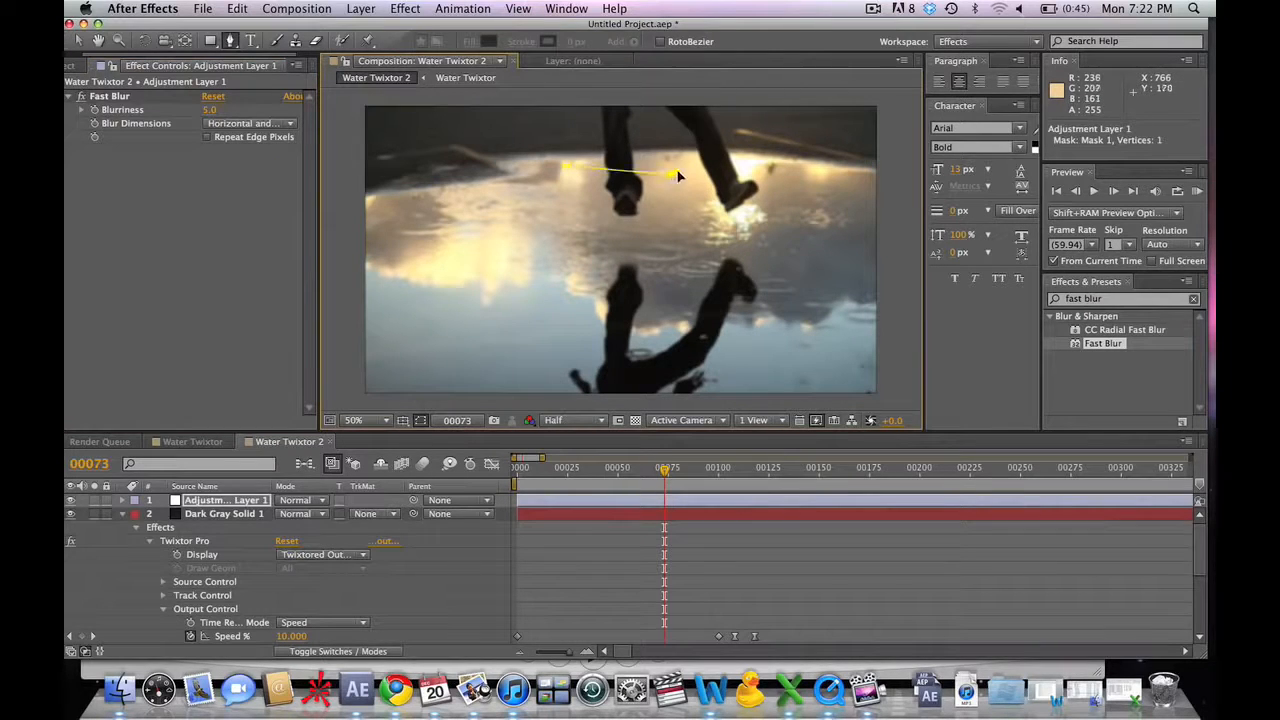
click(750, 165)
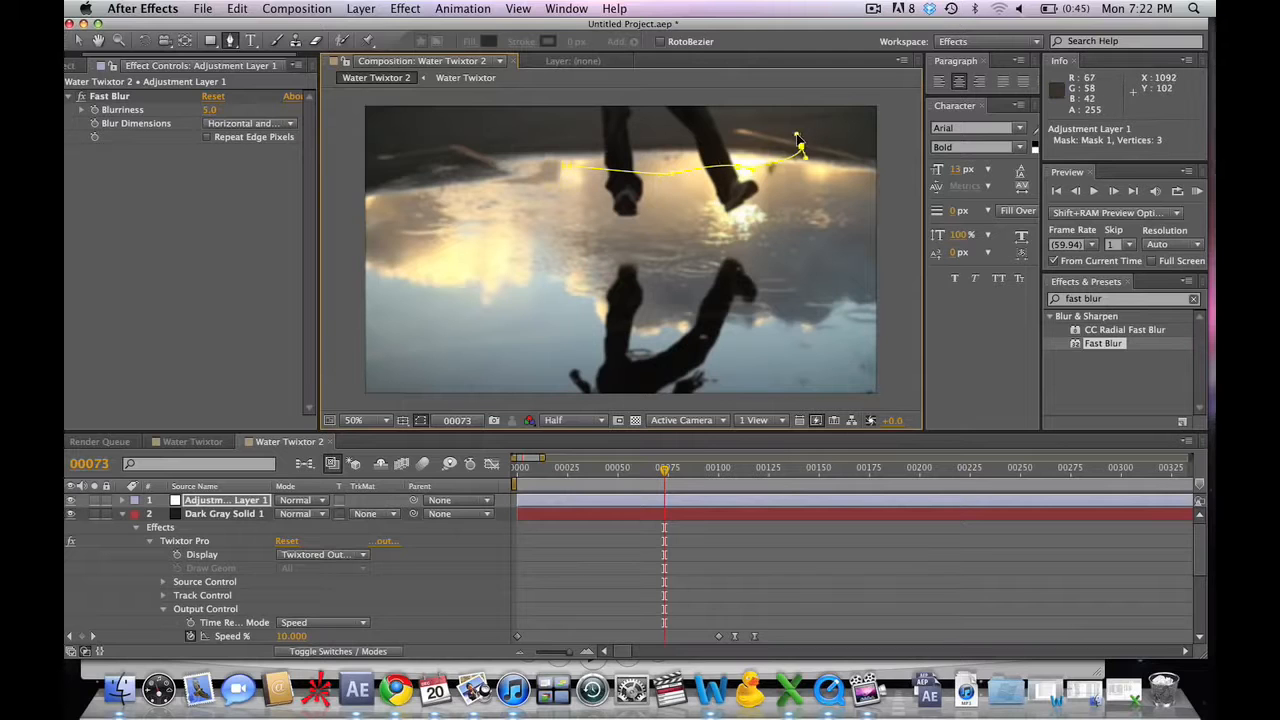
click(707, 115)
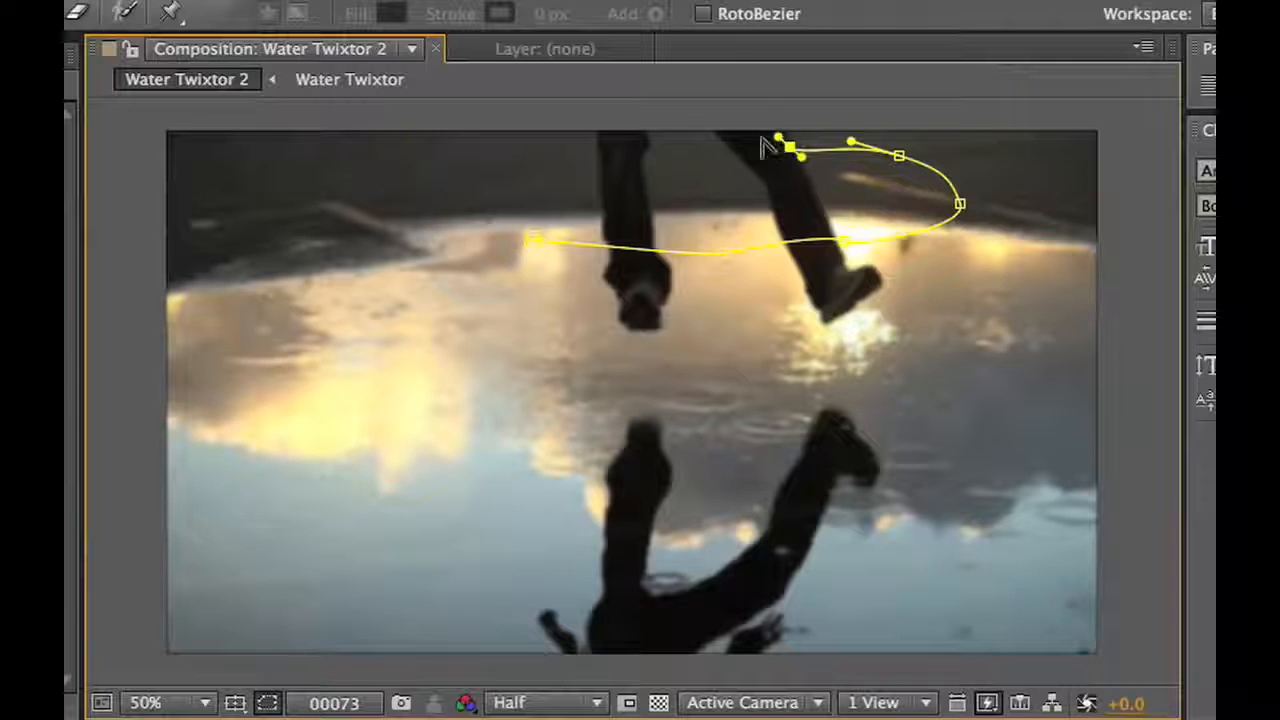
drag(558, 136, 540, 147)
drag(459, 174, 465, 203)
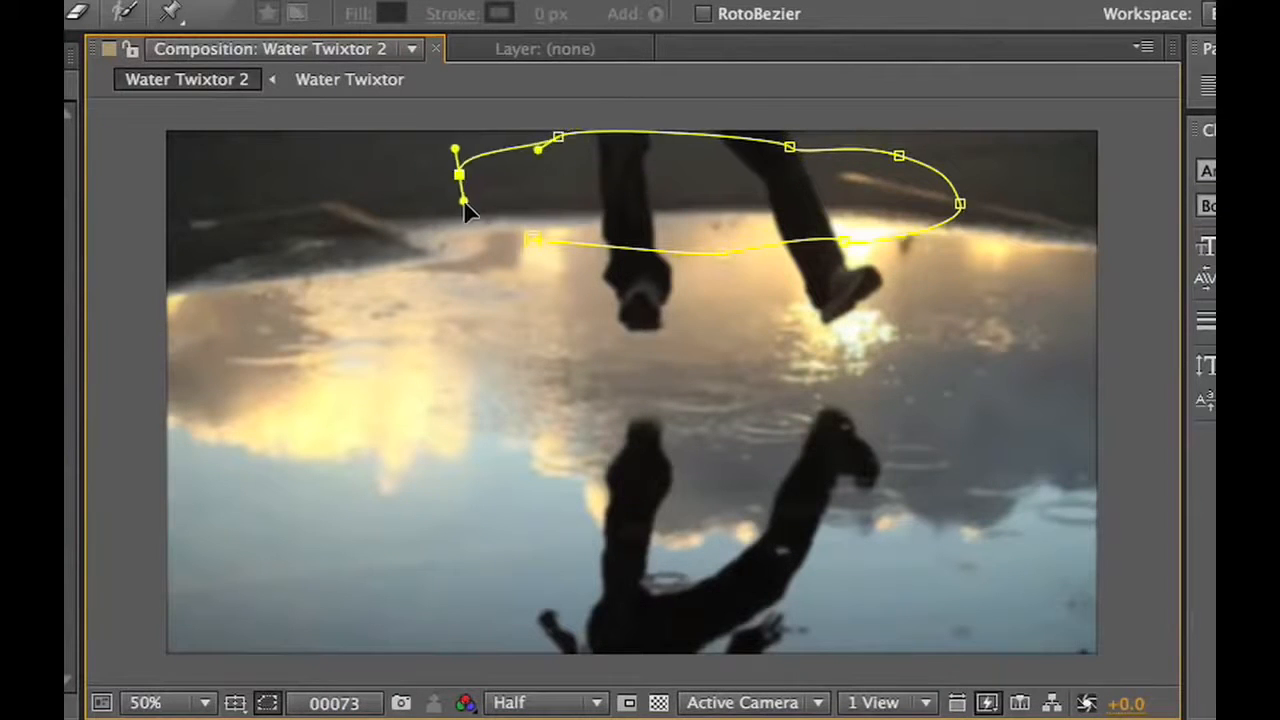
click(528, 242)
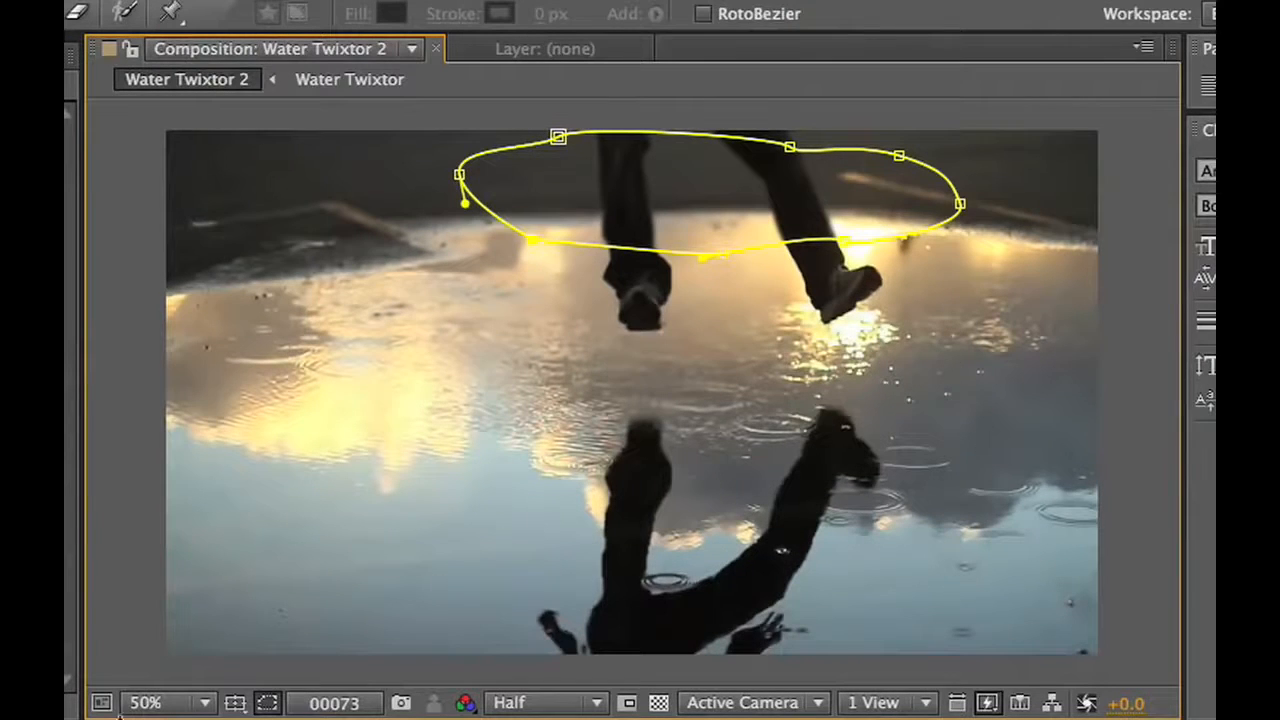
key(v)
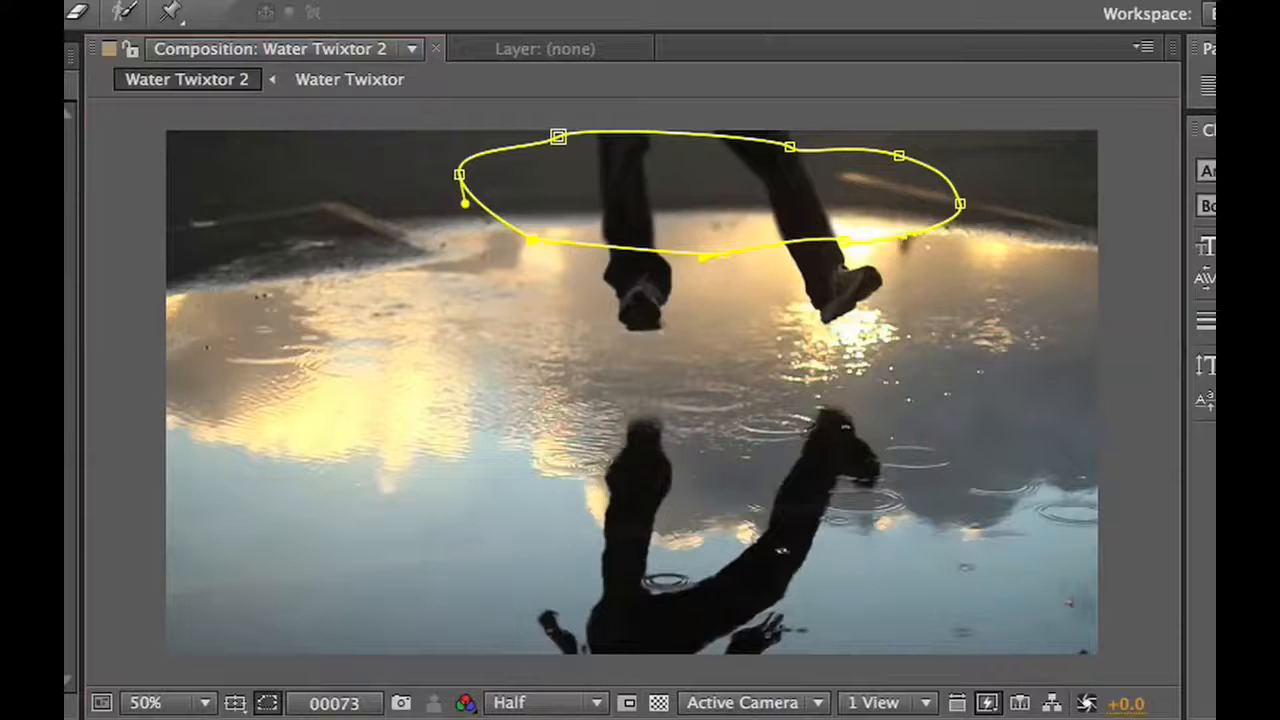
- Turn on Mask Path keyframing for Mask 1 at frame 73
click(136, 514)
click(150, 527)
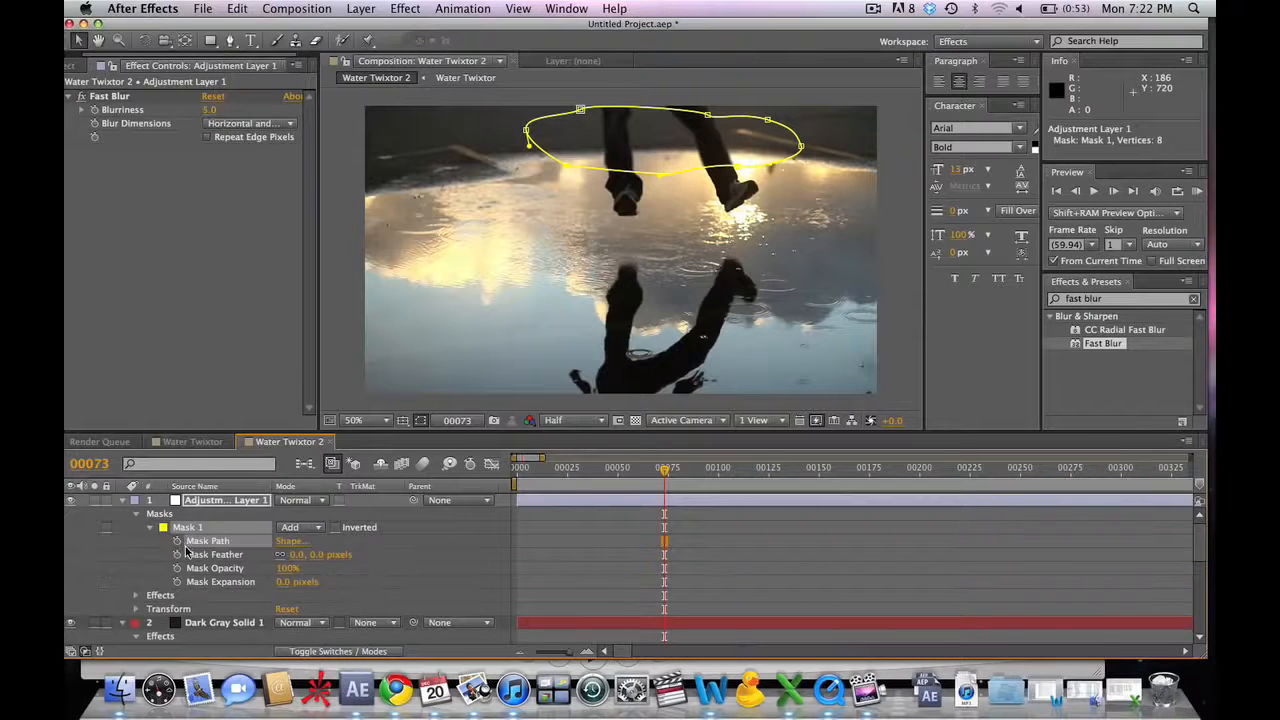
click(177, 541)
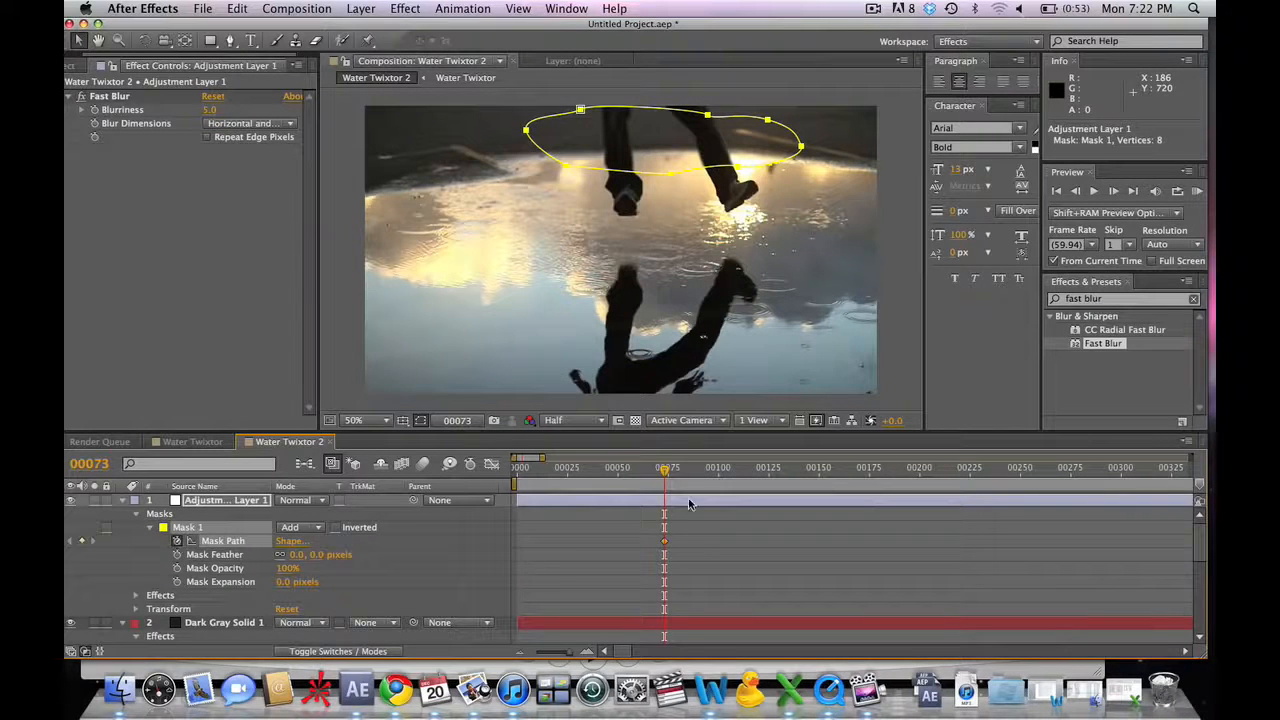
- At frame 102, move the mask down over the feet touching the water and pull its upper-right vertex up above the right foot
drag(560, 465, 657, 483)
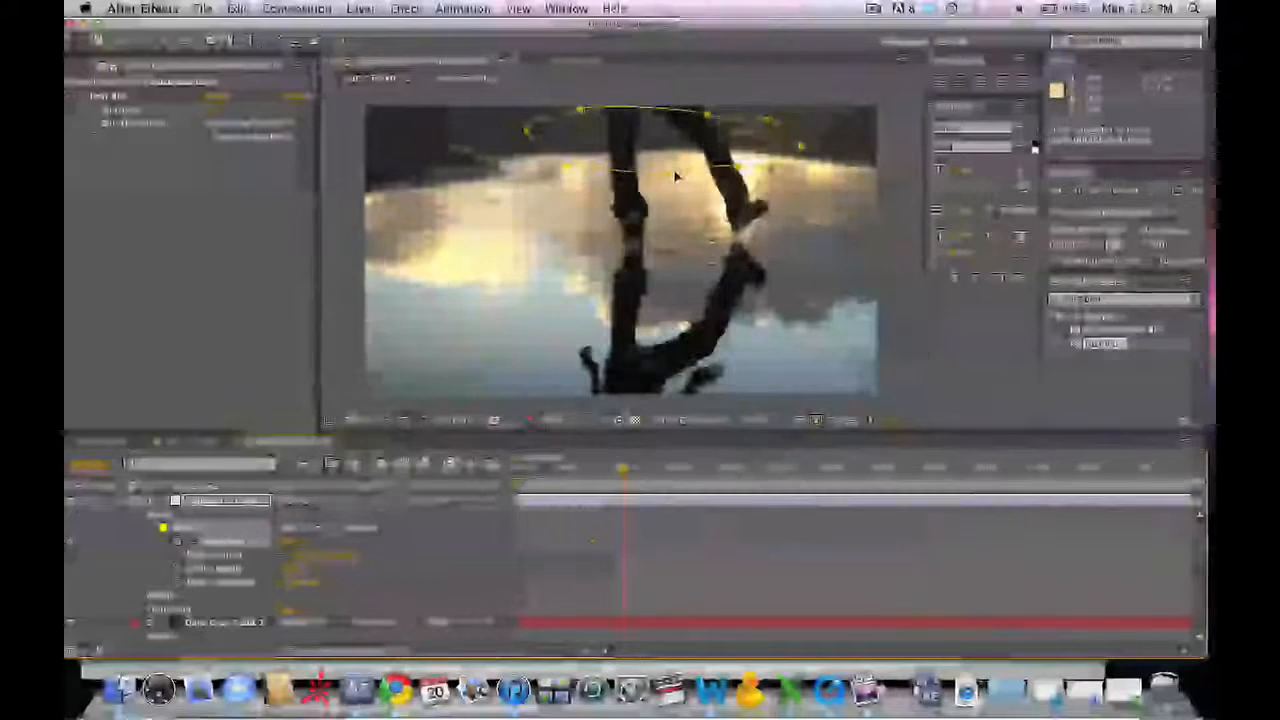
drag(676, 173, 695, 263)
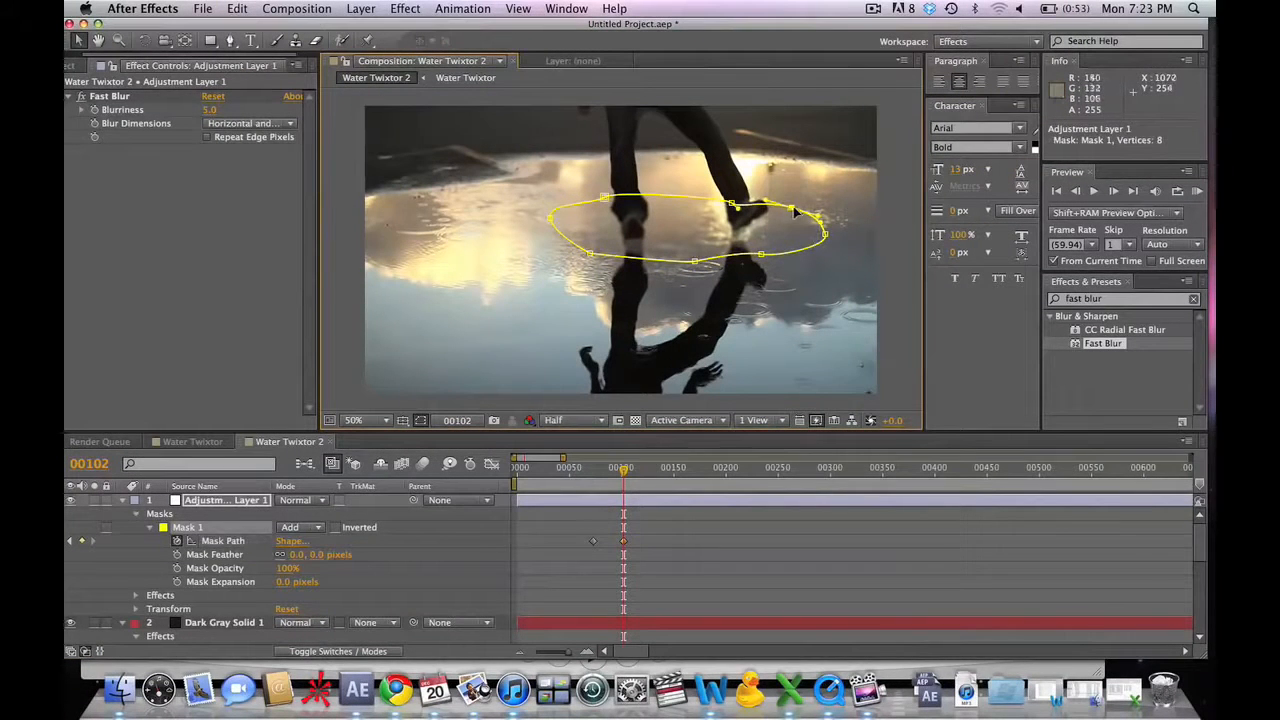
drag(791, 208, 770, 183)
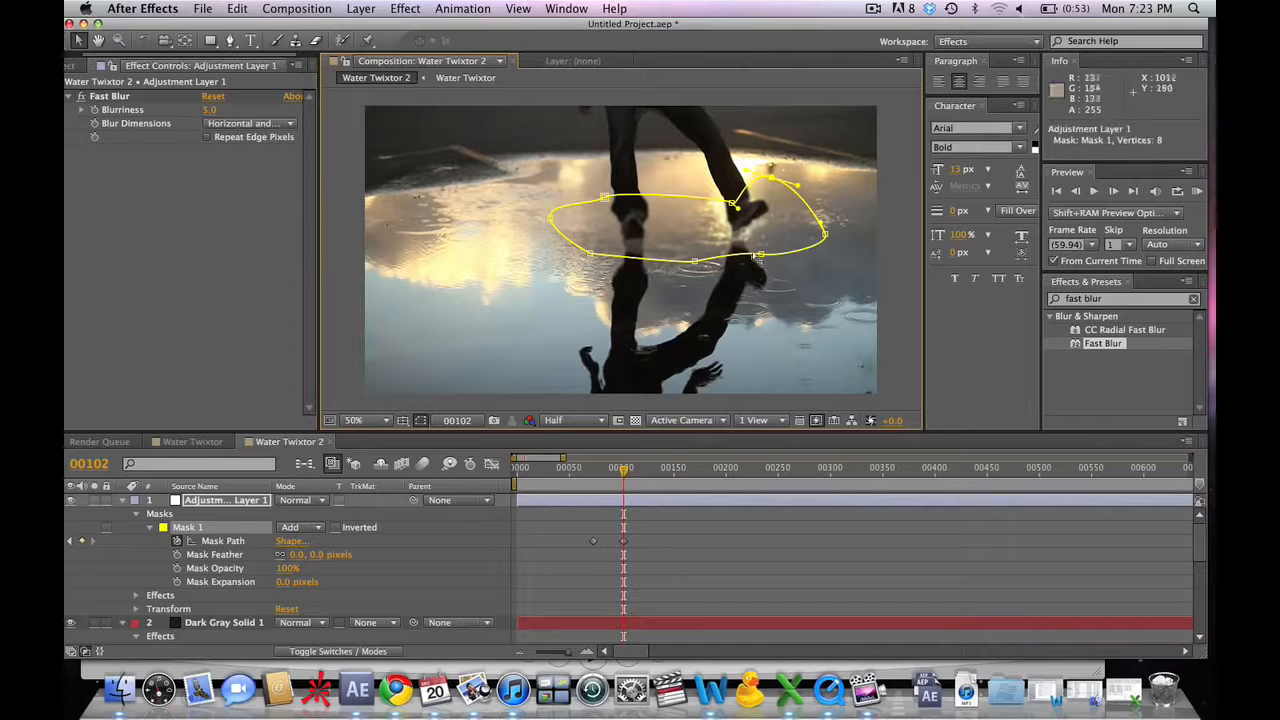
- At frame 128, reshape the mask around the splash by adjusting its upper-right vertex and moving the bottom vertex down beneath the left leg
click(628, 476)
drag(628, 476, 649, 486)
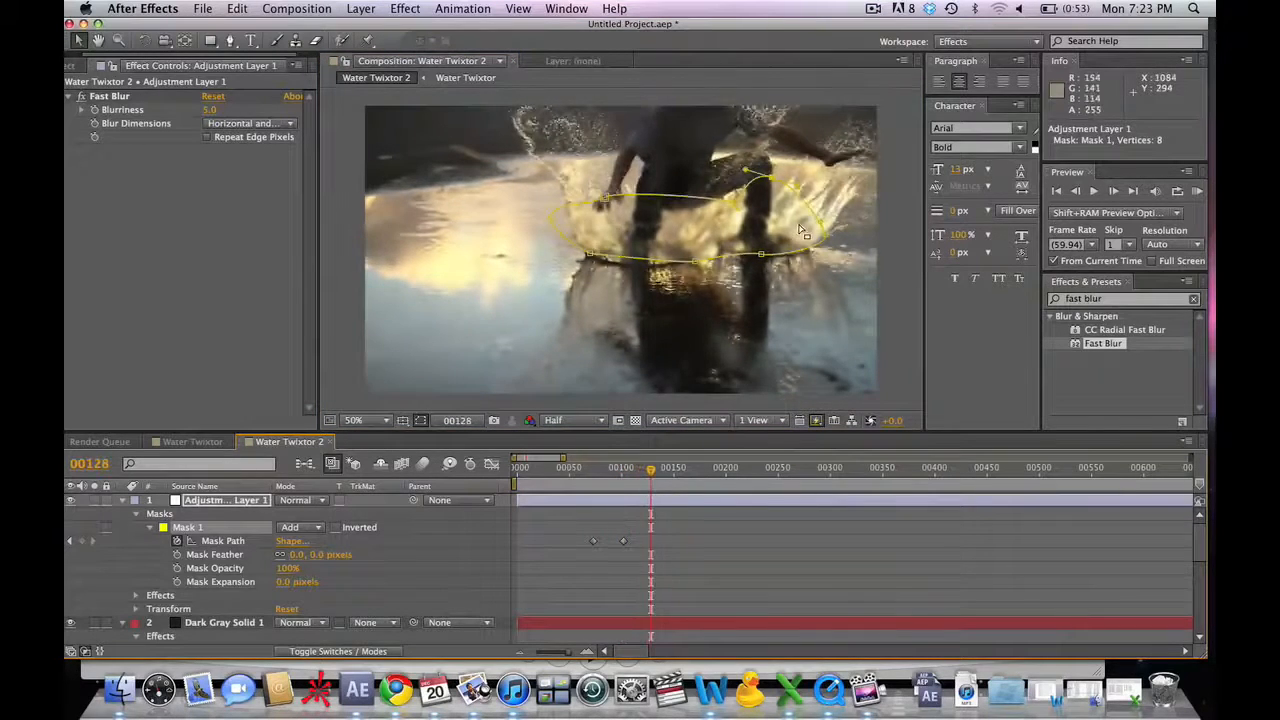
drag(771, 179, 762, 168)
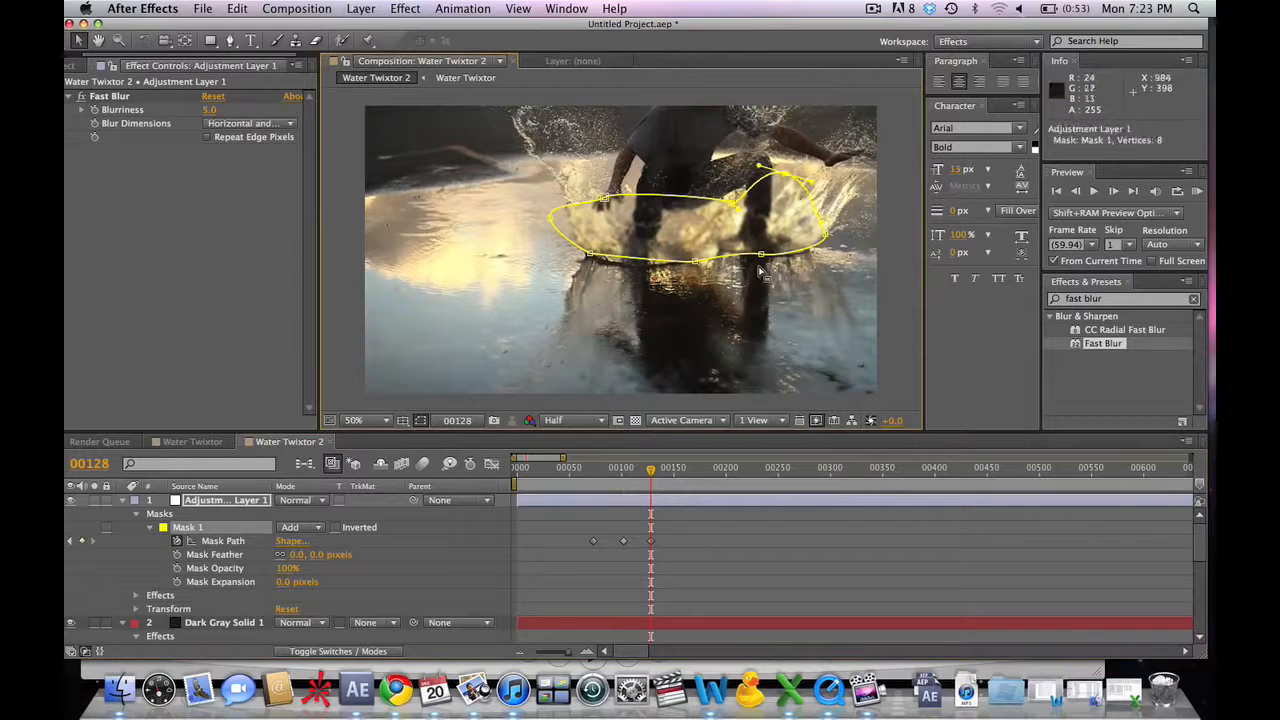
drag(695, 262, 631, 279)
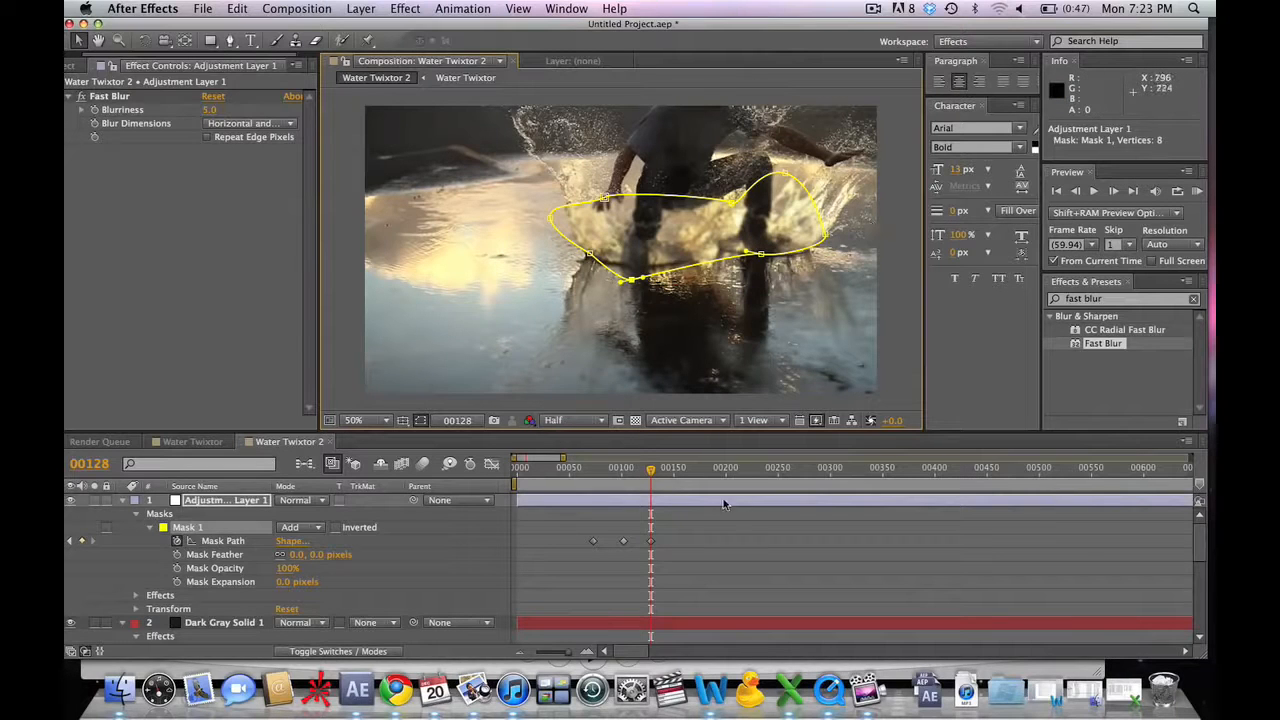
- At frame 301, extend the mask's upper-left vertex out to the splash edge and set Mask Feather to 103 pixels
drag(685, 476, 831, 488)
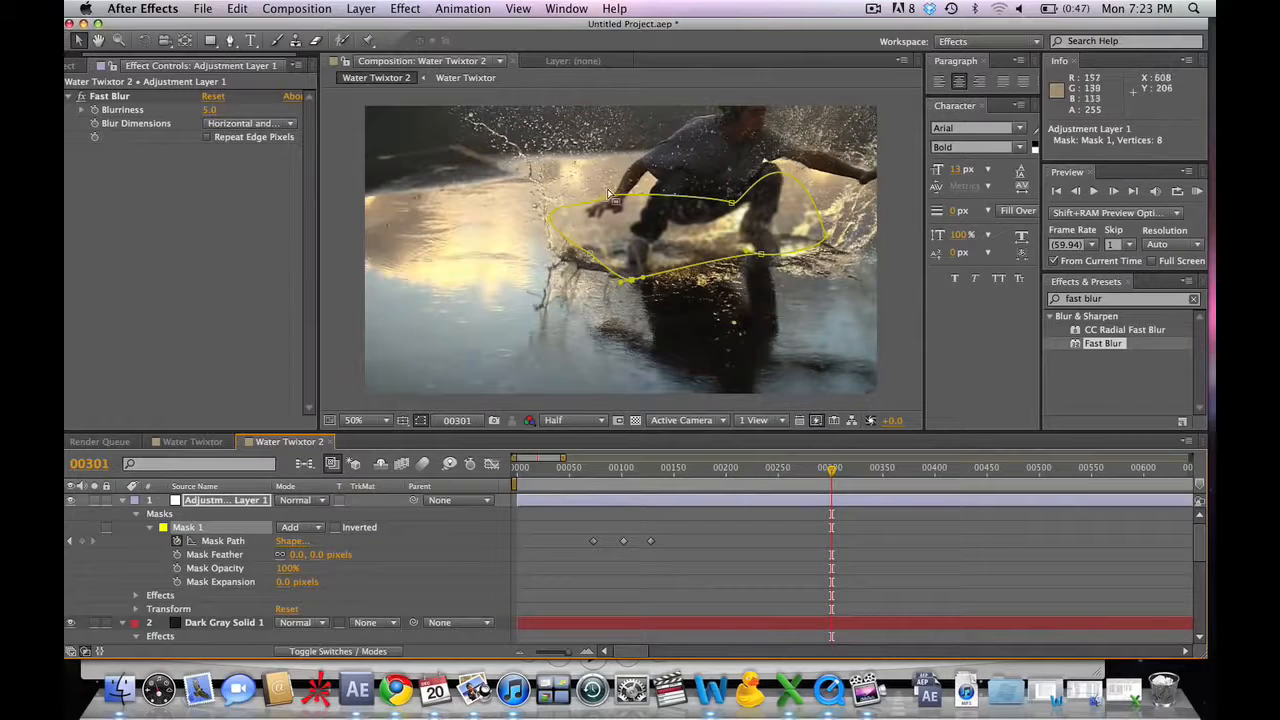
drag(604, 201, 524, 159)
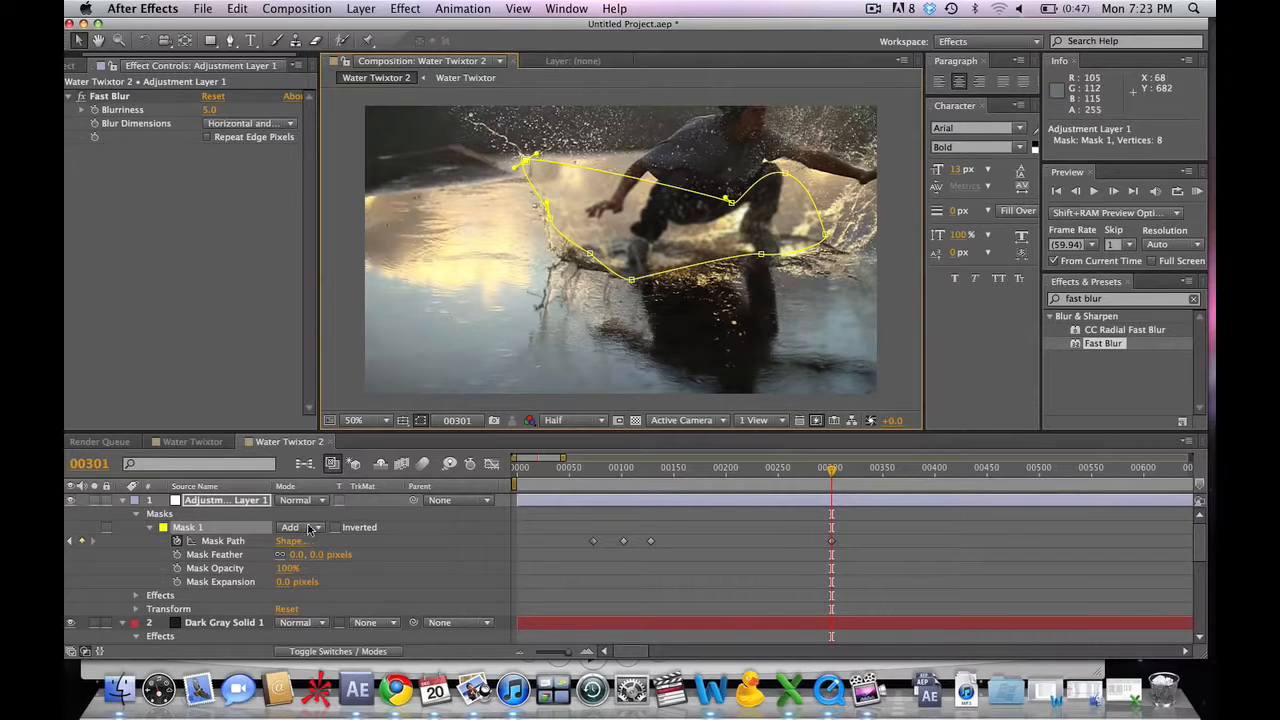
drag(297, 558, 312, 555)
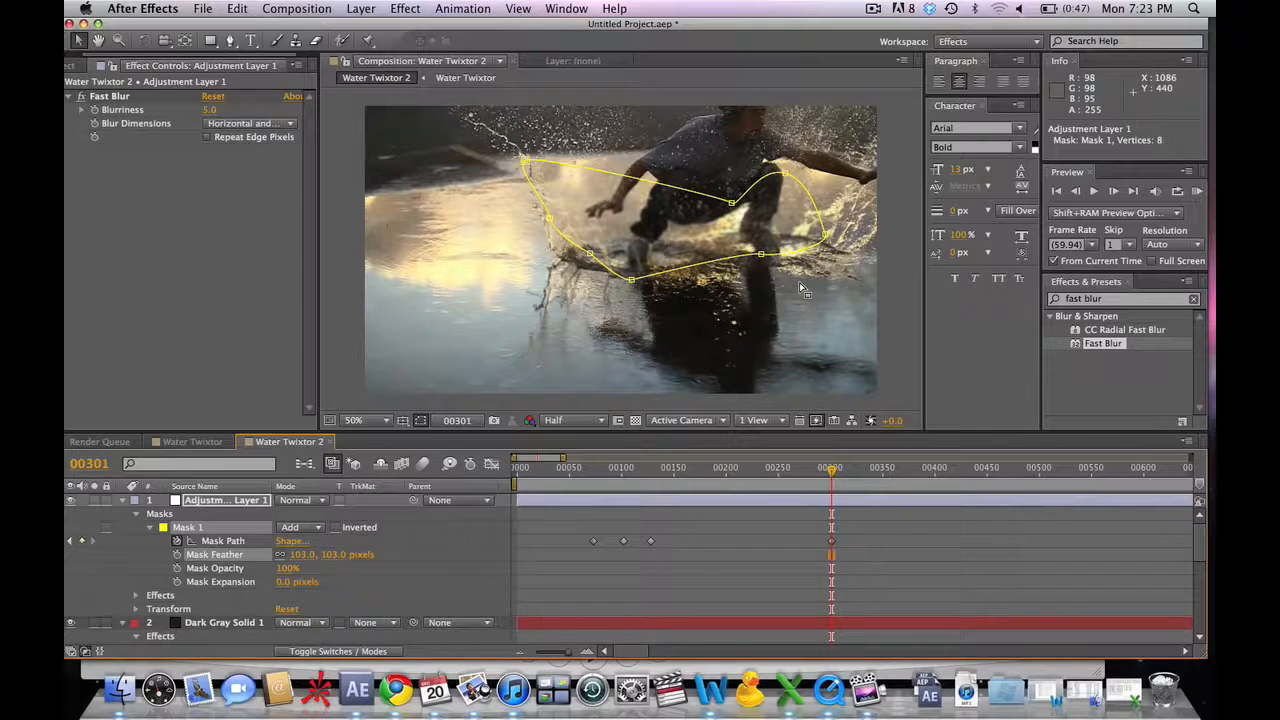
click(902, 304)
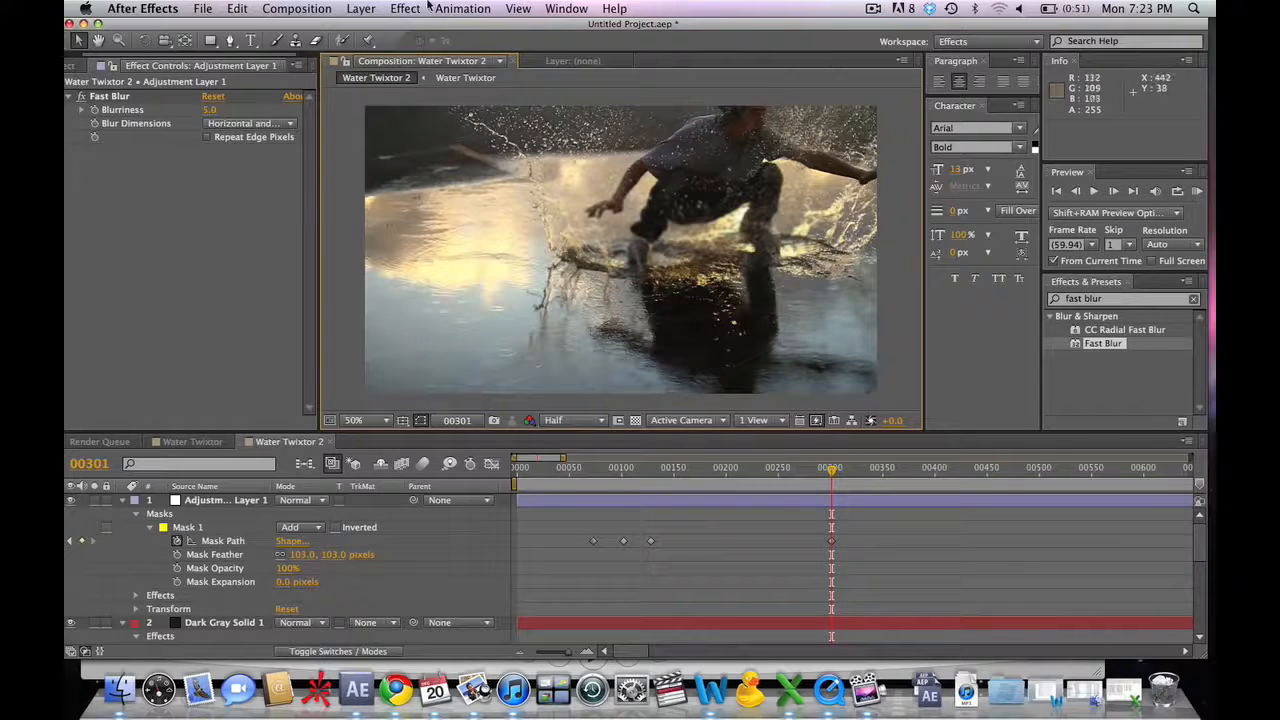
- Add a second adjustment layer above the blur layer and apply the Curves effect to it
click(361, 8)
mouse_move(368, 28)
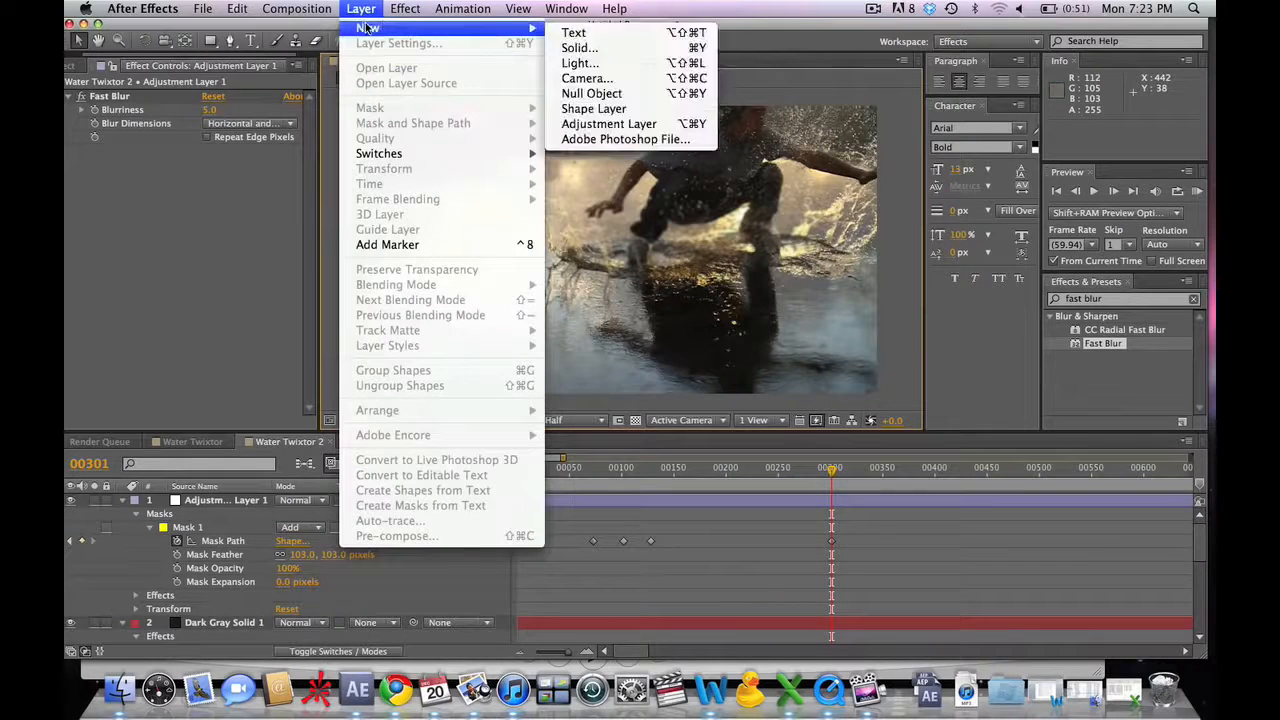
click(592, 126)
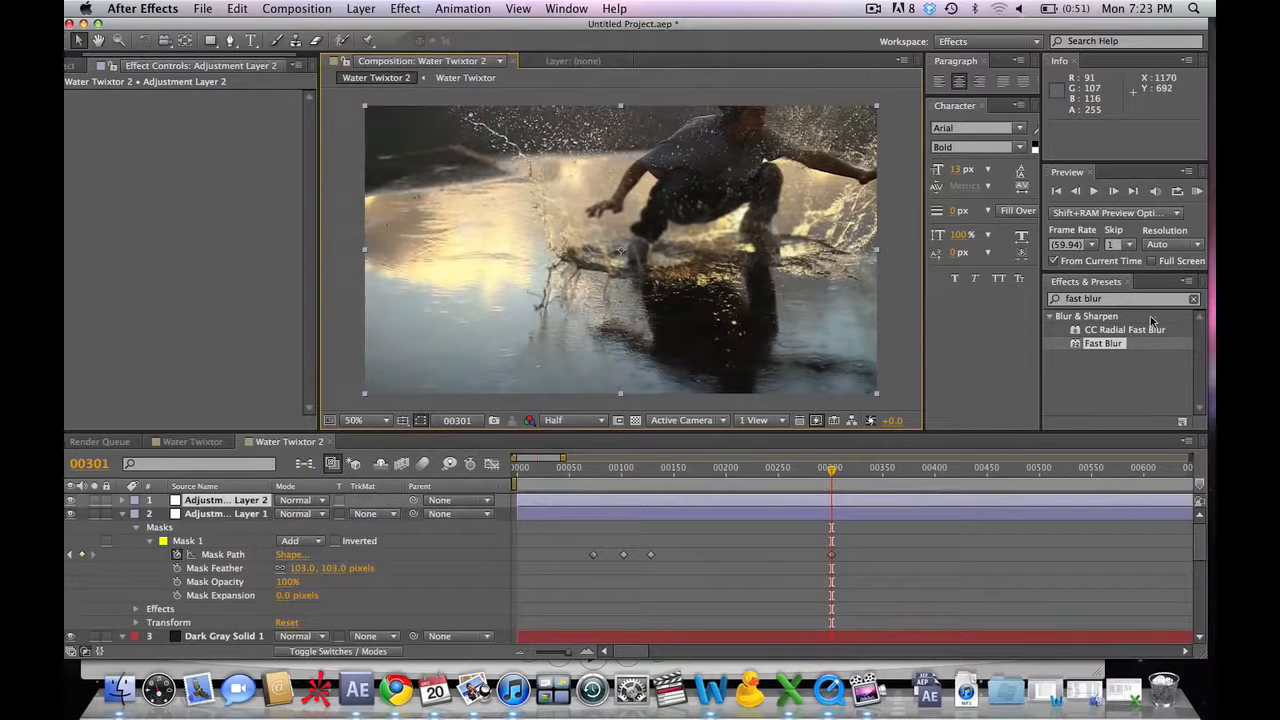
double_click(1092, 299)
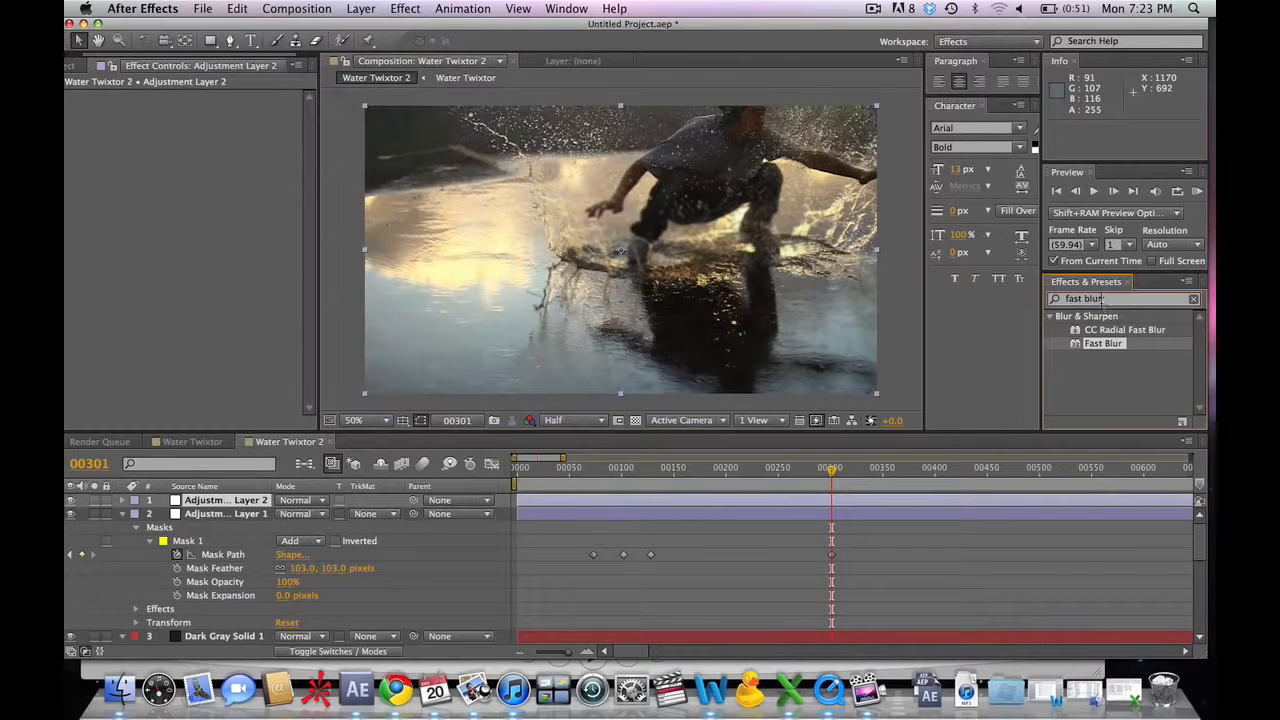
text(curves)
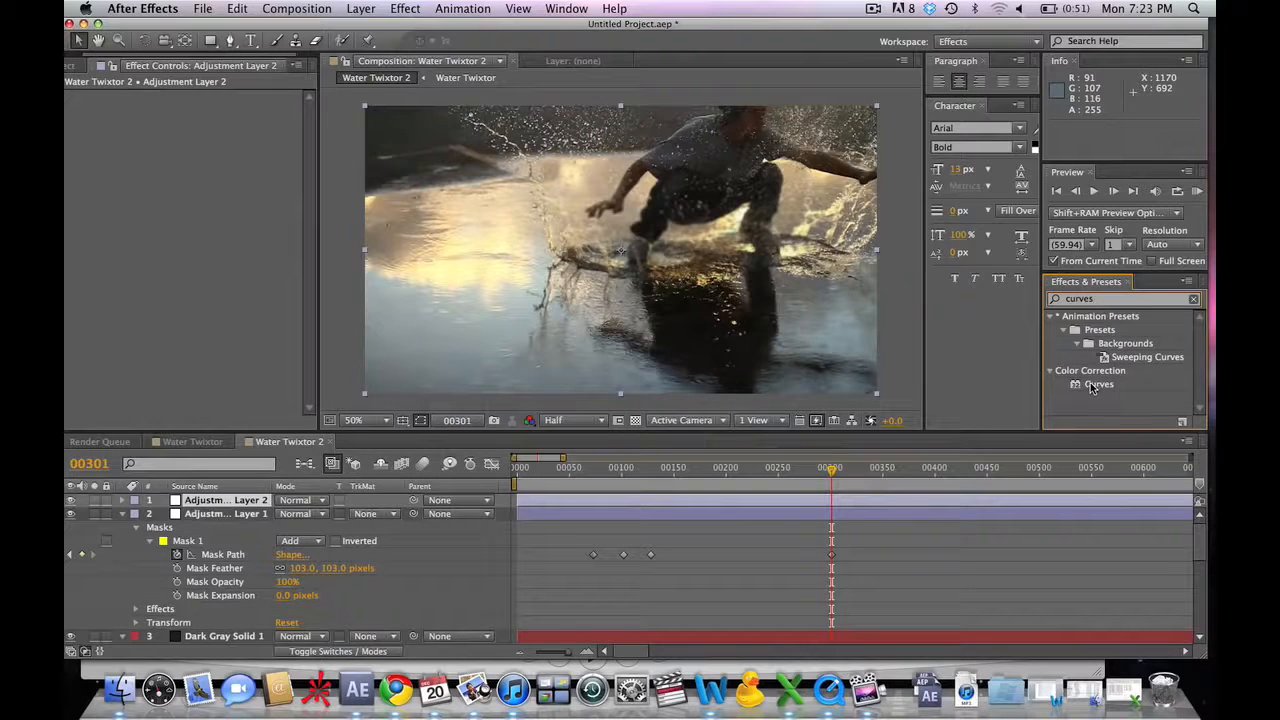
drag(1093, 388, 352, 432)
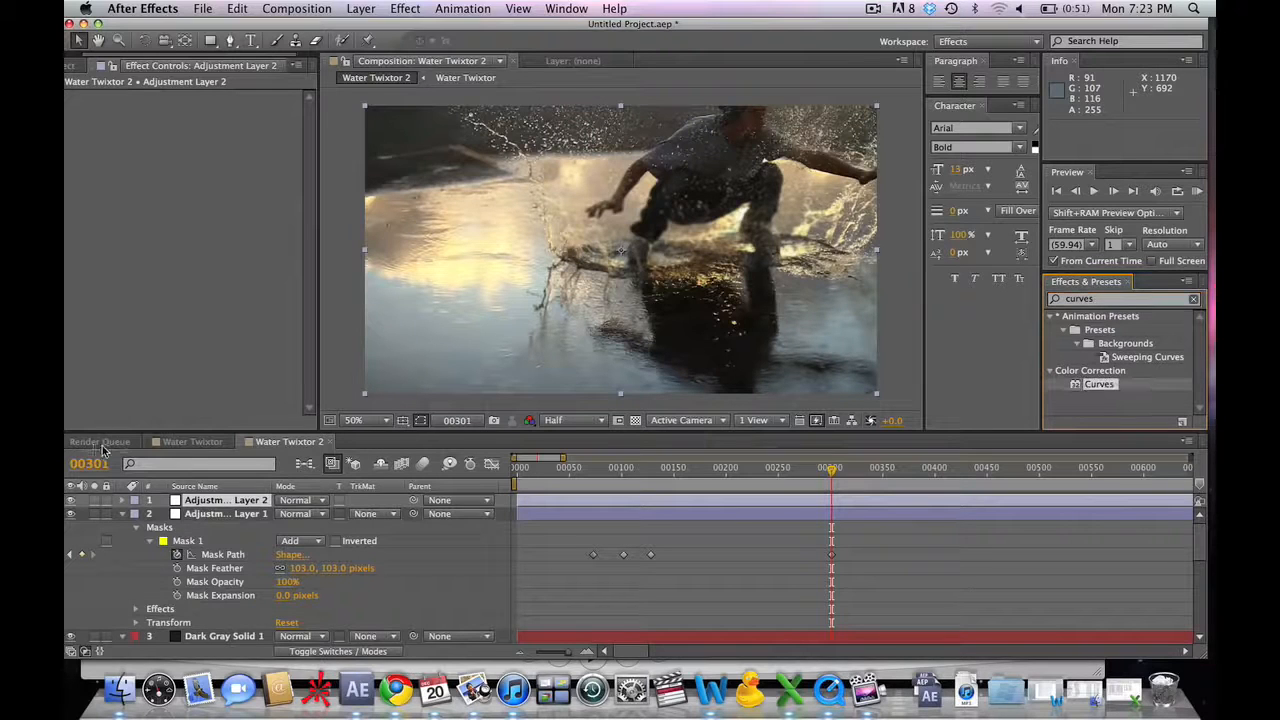
drag(102, 450, 200, 502)
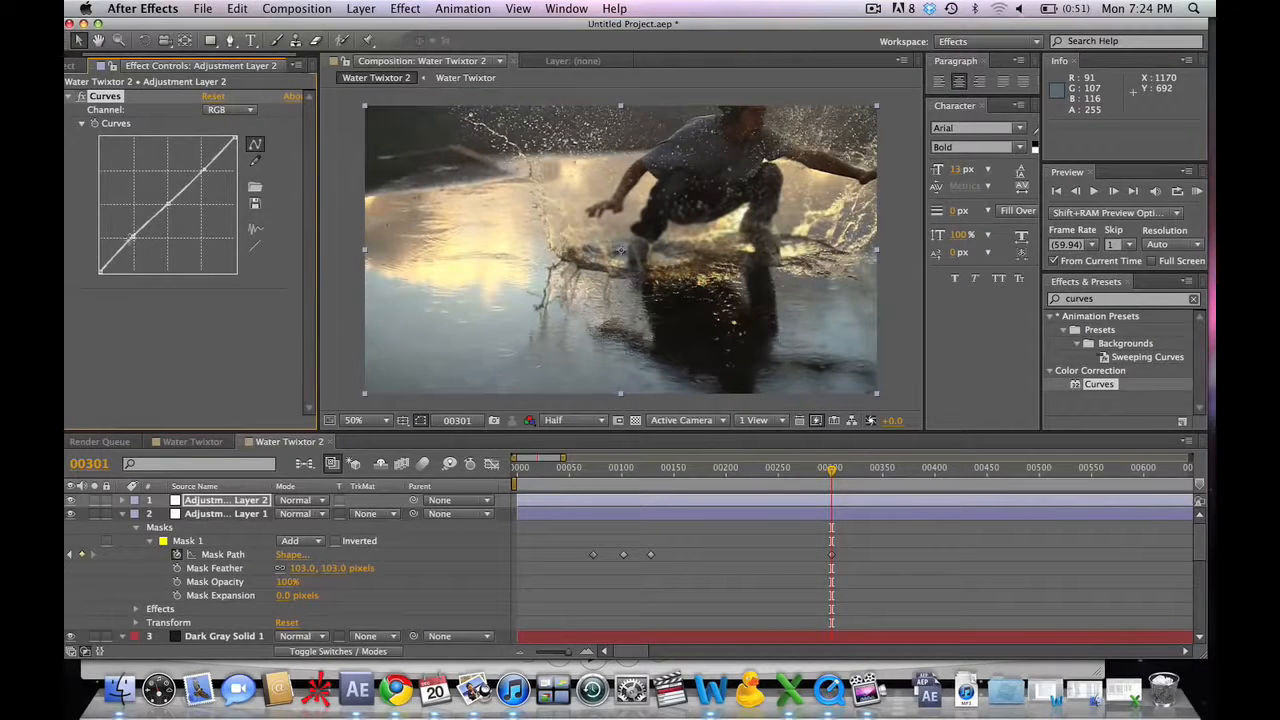
- Shape the RGB curve into an S that darkens shadows and midtones and lifts highlights, and RAM-preview the graded shot
drag(133, 237, 131, 250)
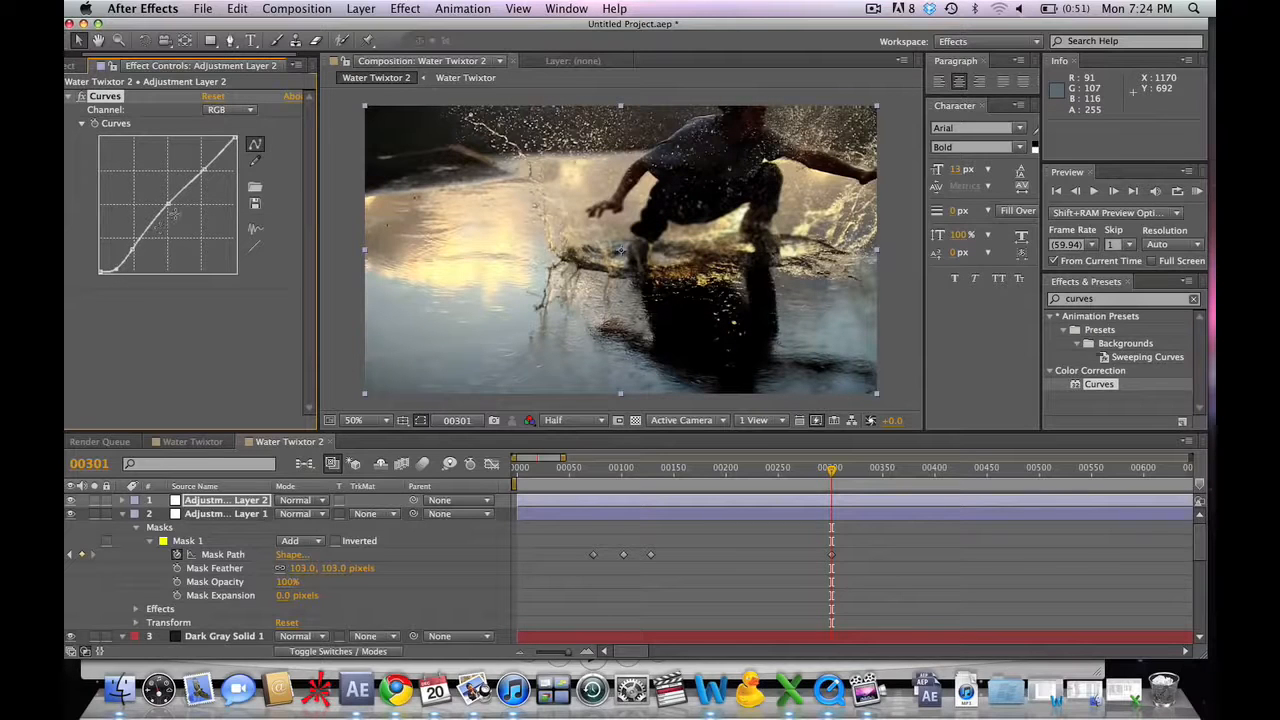
drag(168, 210, 202, 165)
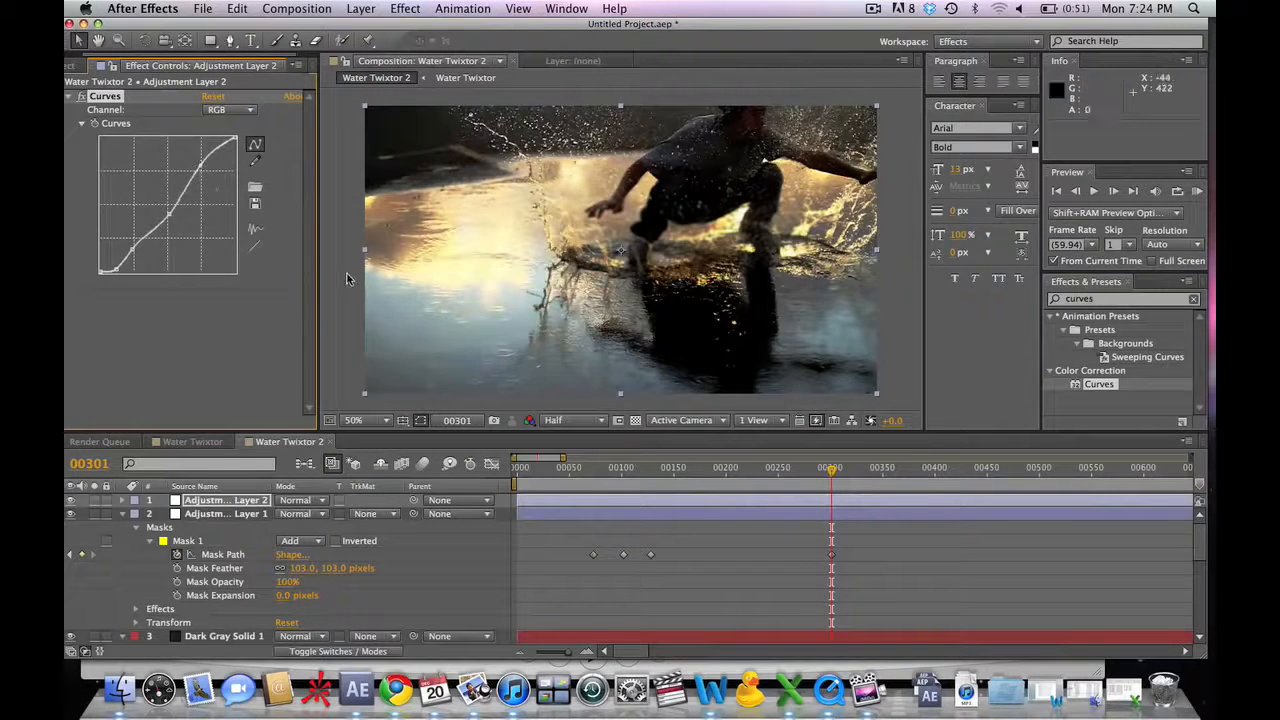
click(347, 276)
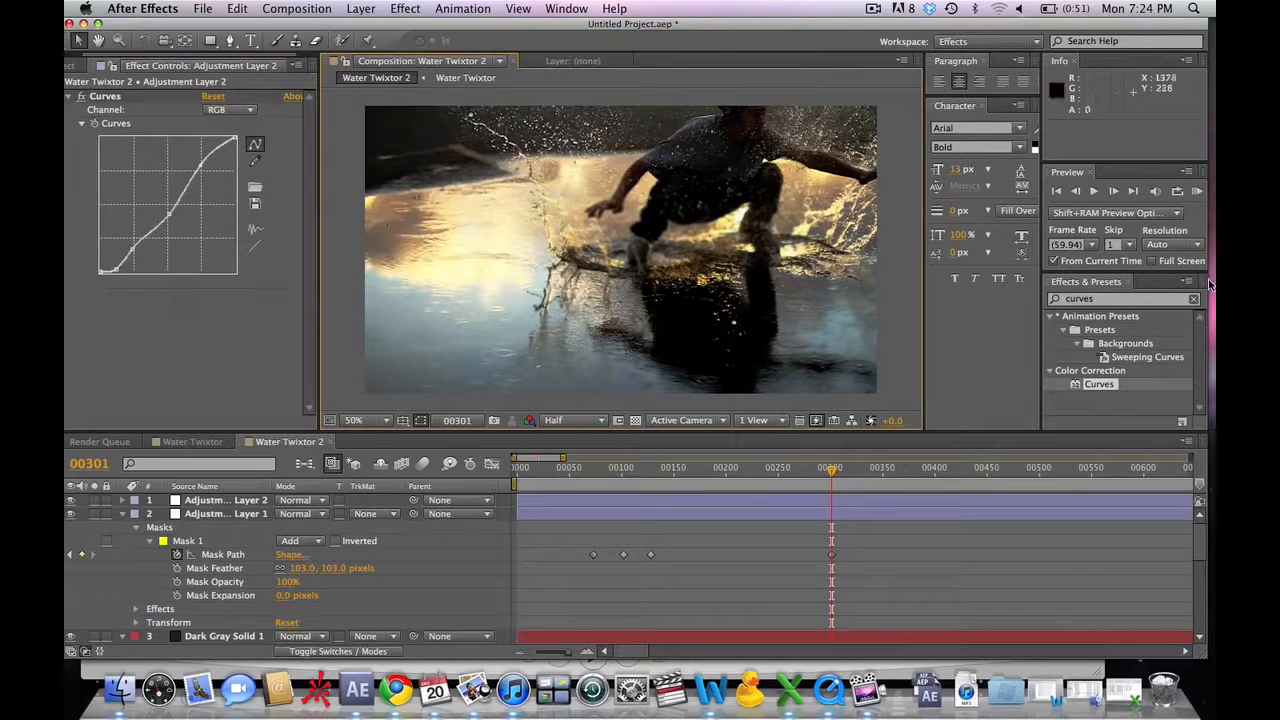
click(1199, 193)
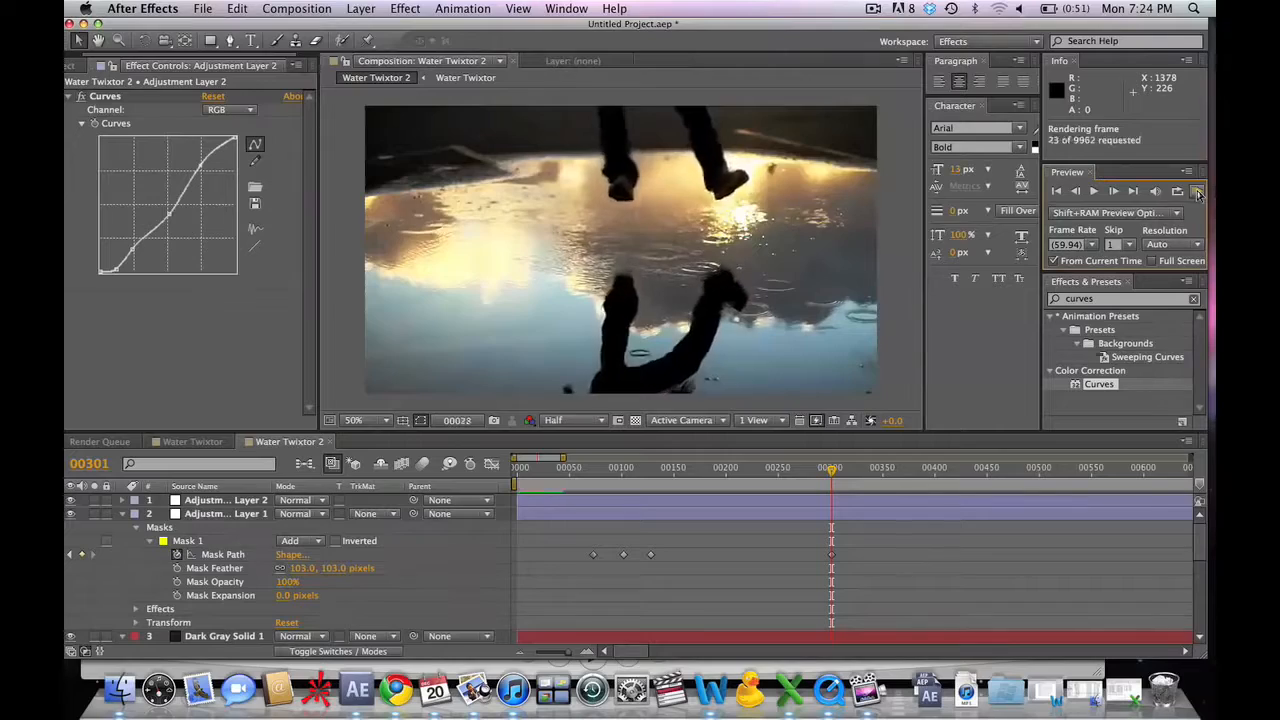